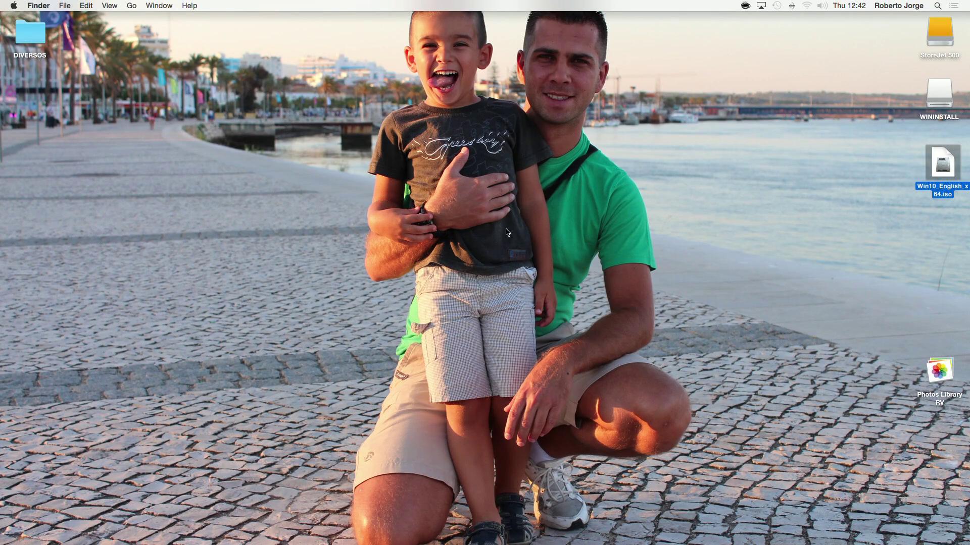
Check the Mac's model and system specifications in its system overview, and close the window
left_click(14, 5)
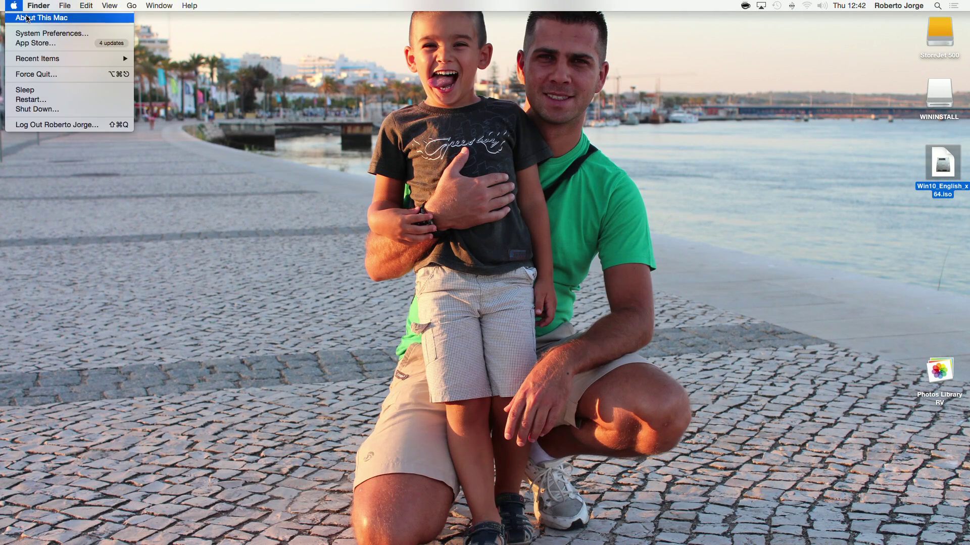
left_click(26, 19)
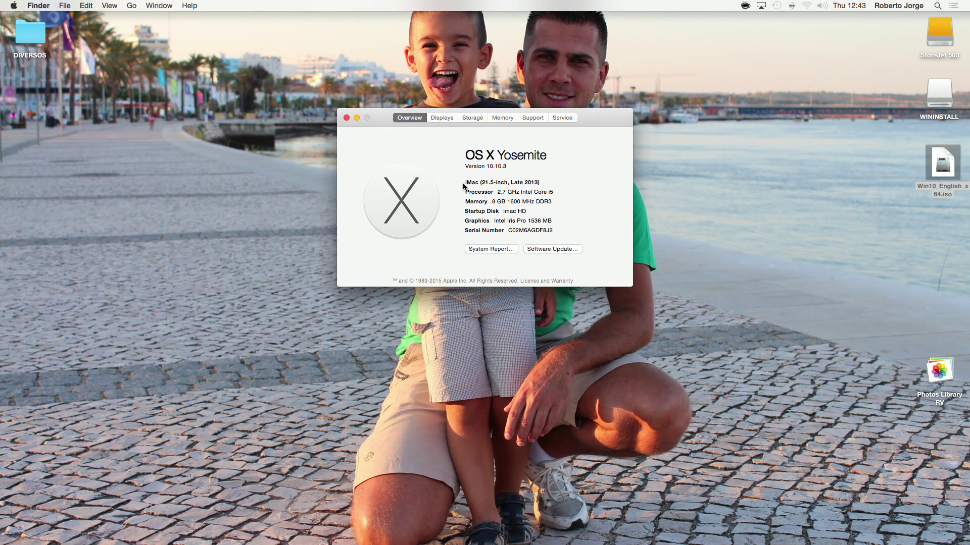
left_click(347, 118)
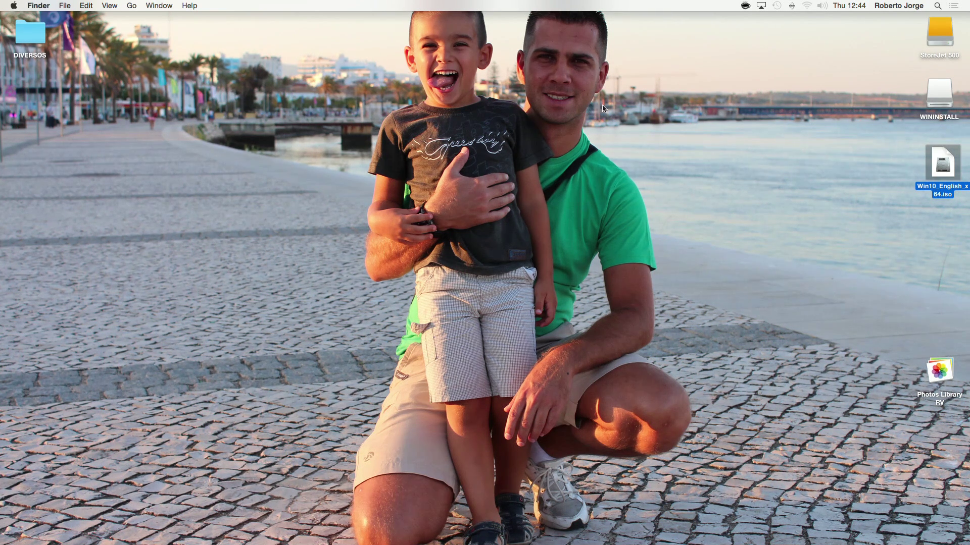
left_click(898, 168)
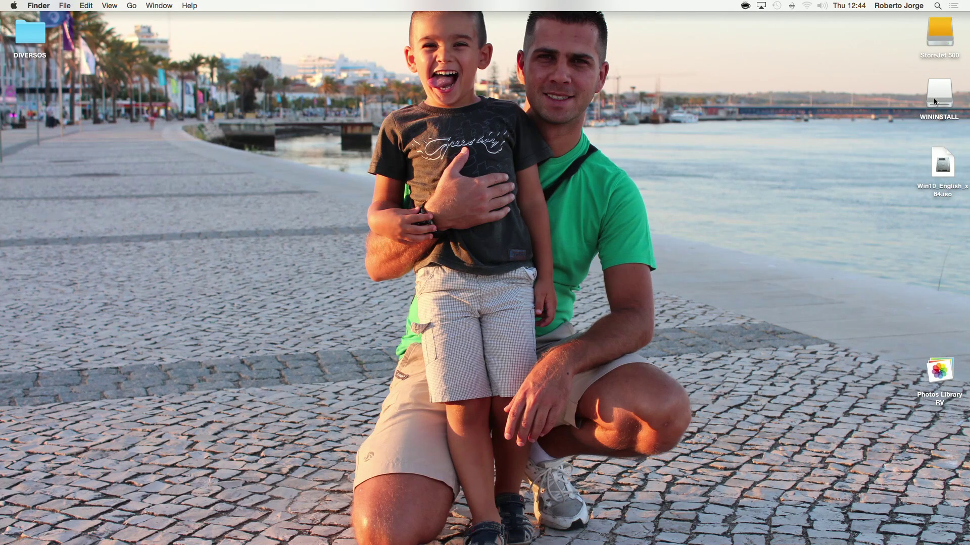
left_click(934, 100)
left_click(939, 31)
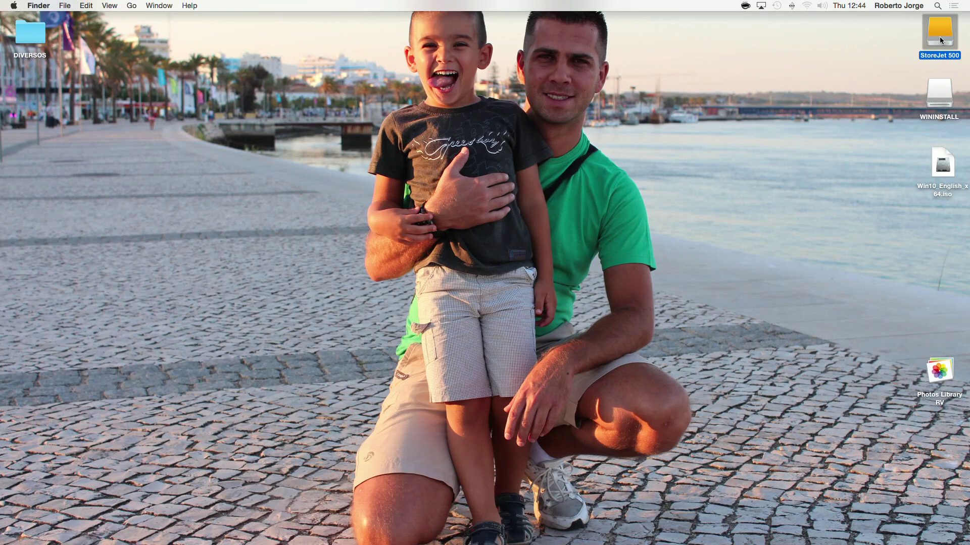
Switch to Disk Utility and open the partition settings of the external 256,06 GB TS256GSJM500 disk
left_click(937, 6)
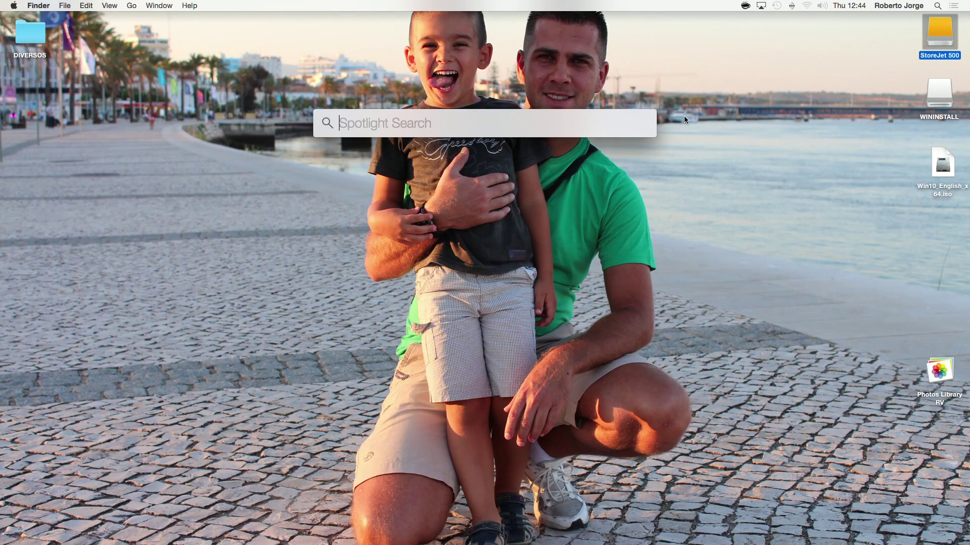
type("disk")
key("Return")
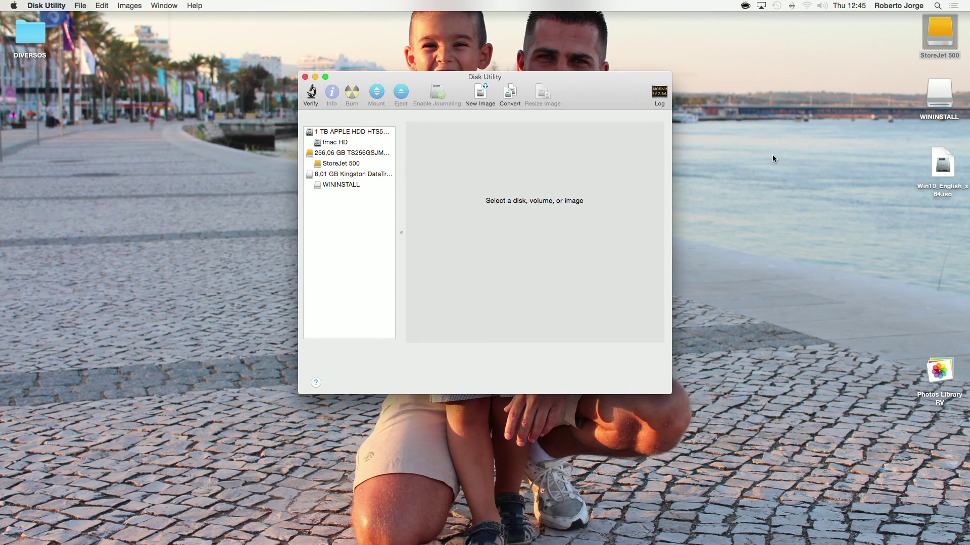
left_click(333, 153)
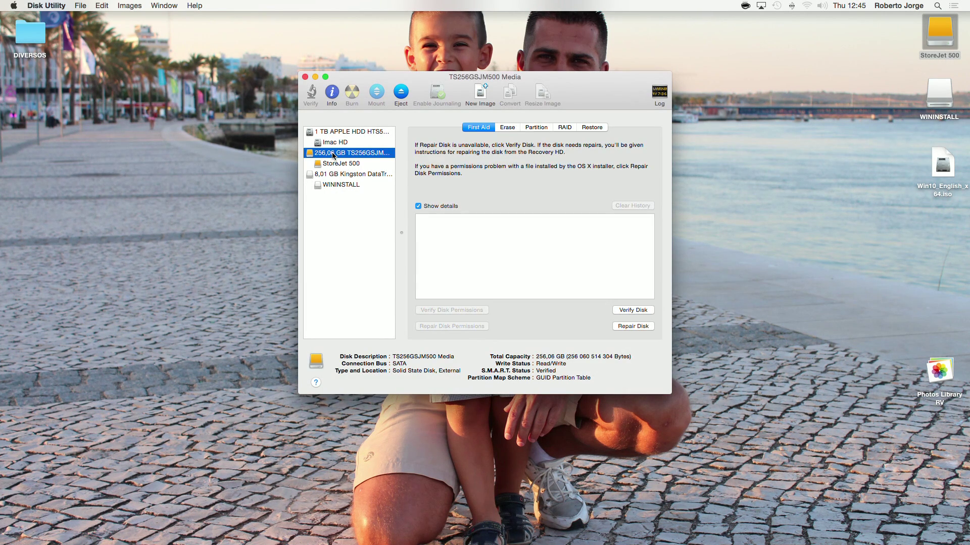
left_click(540, 127)
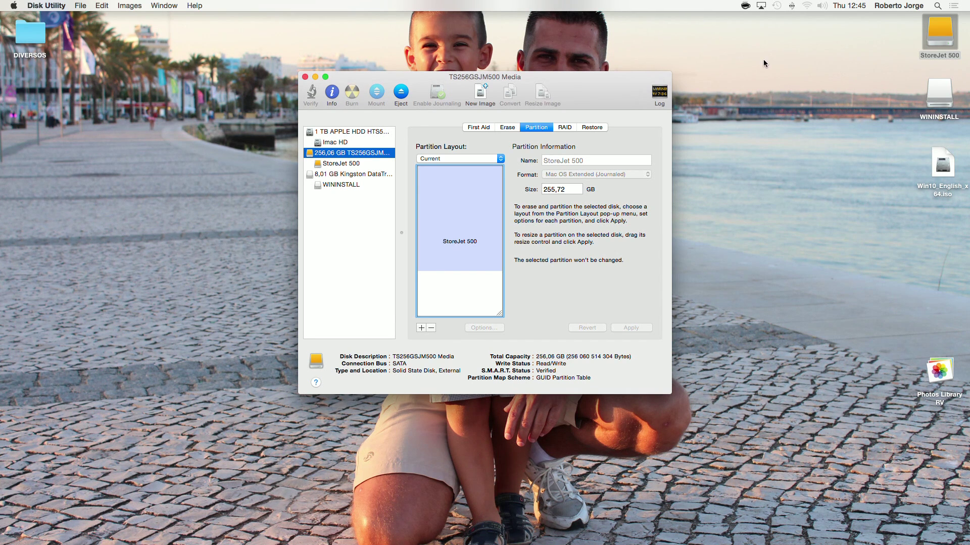
Try a two-partition layout on the external disk, with the first as MS-DOS (FAT) and the second resized to about 162 GB
left_click(501, 161)
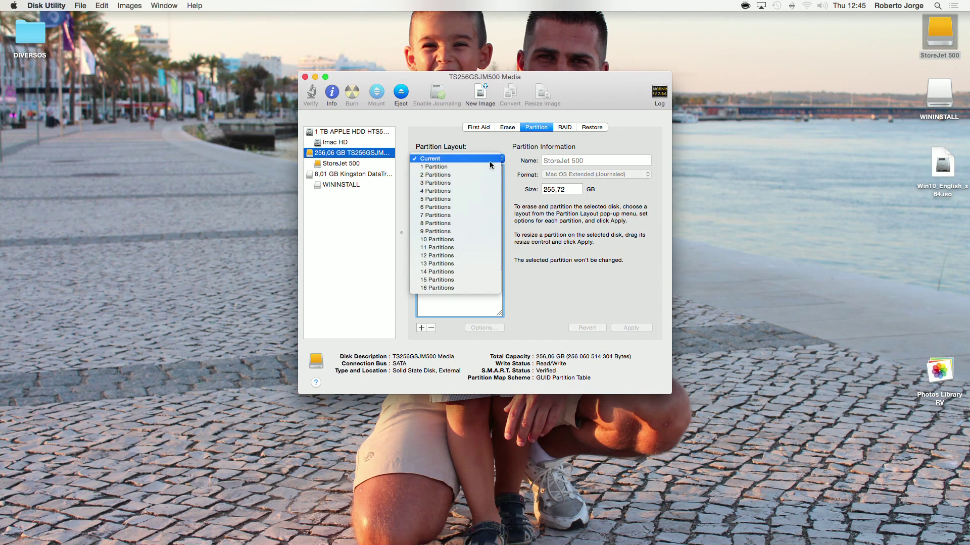
left_click(462, 168)
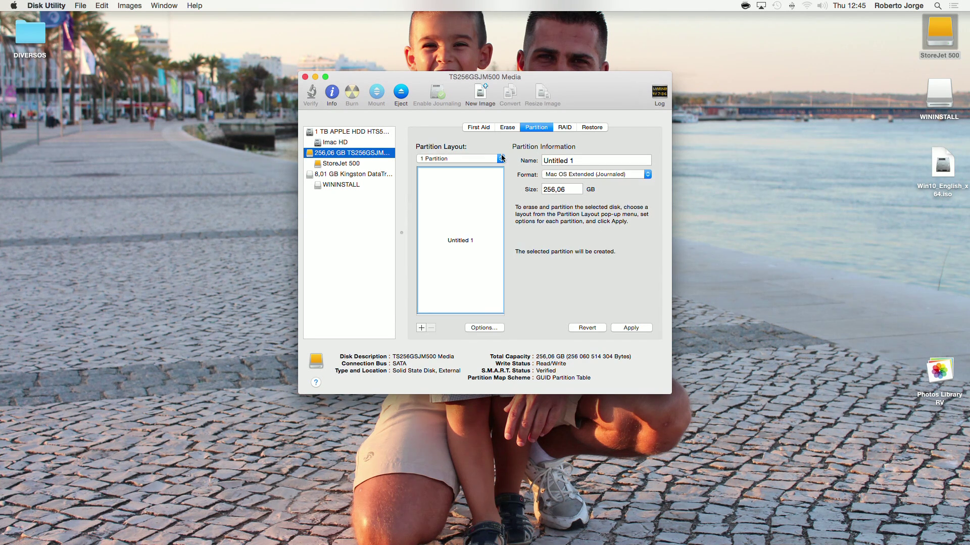
left_click(501, 159)
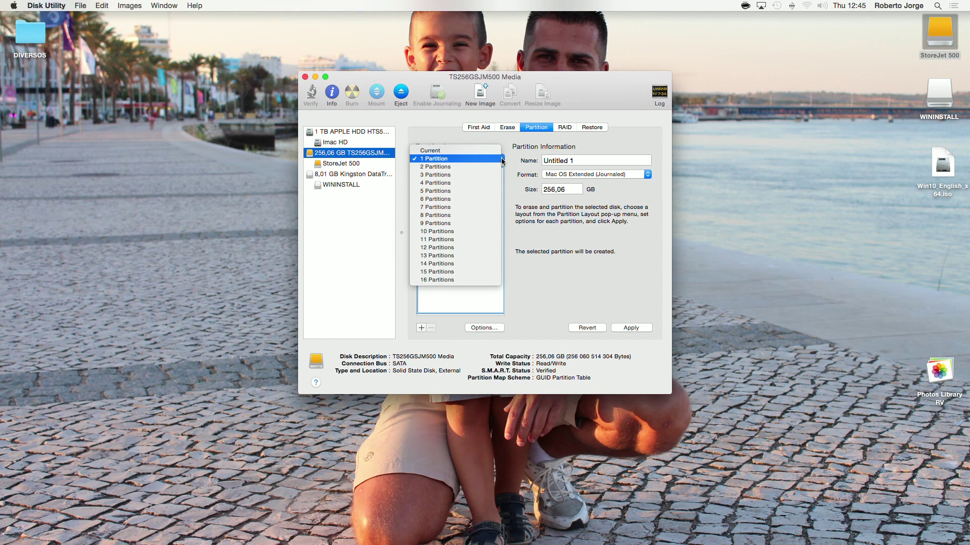
left_click(467, 168)
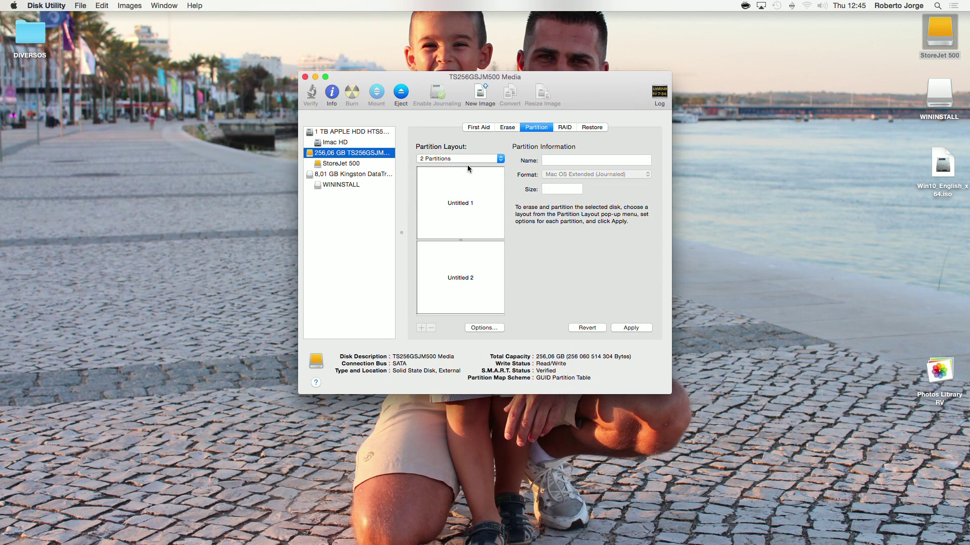
left_click(468, 204)
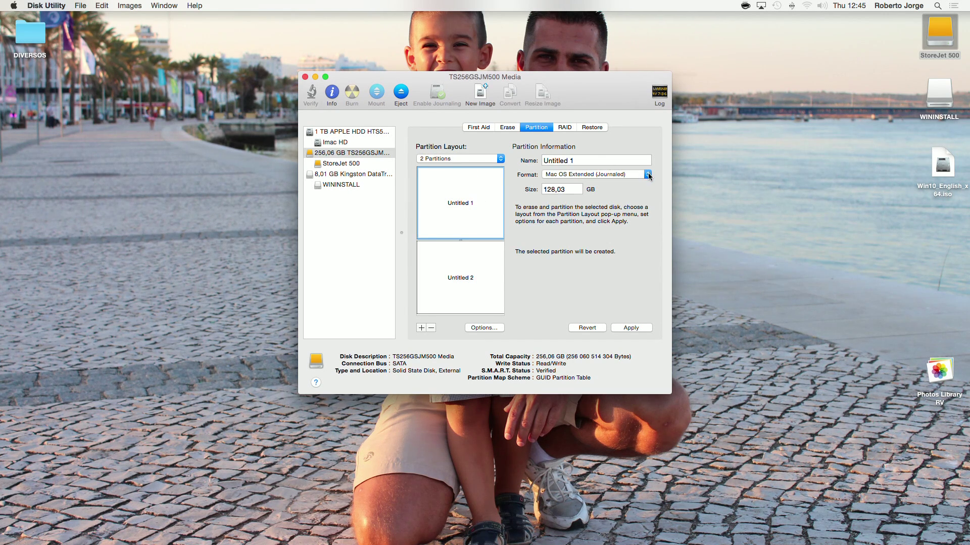
left_click(602, 175)
left_click(578, 190)
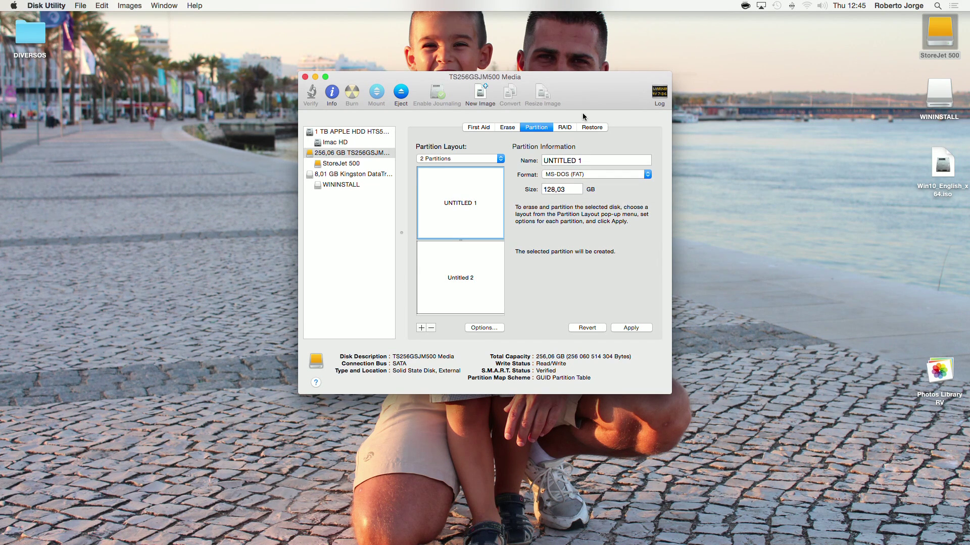
left_click(459, 261)
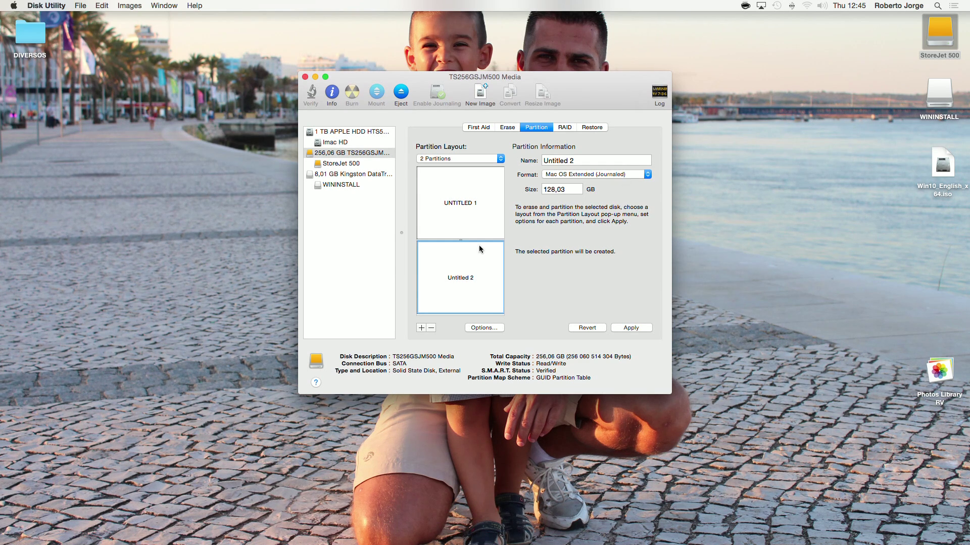
mouse_move(466, 195)
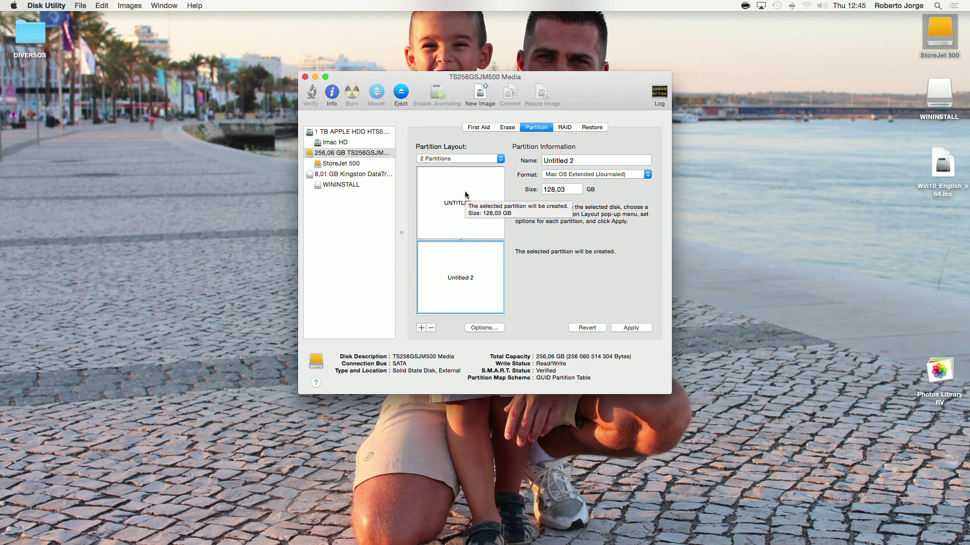
mouse_move(466, 261)
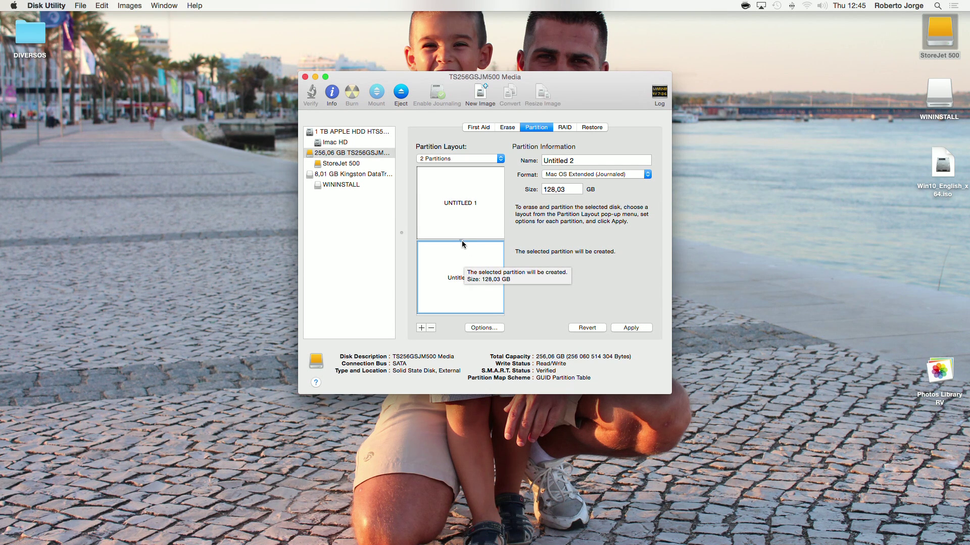
left_click_drag(460, 240, 456, 221)
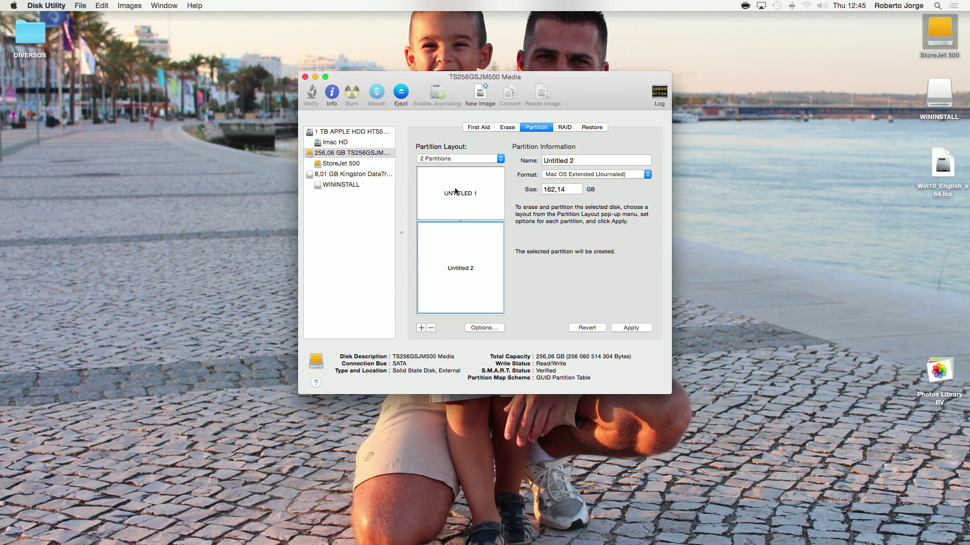
Repartition the external 256,06 GB disk as a single MS-DOS (FAT) partition, erasing its existing data
left_click(505, 159)
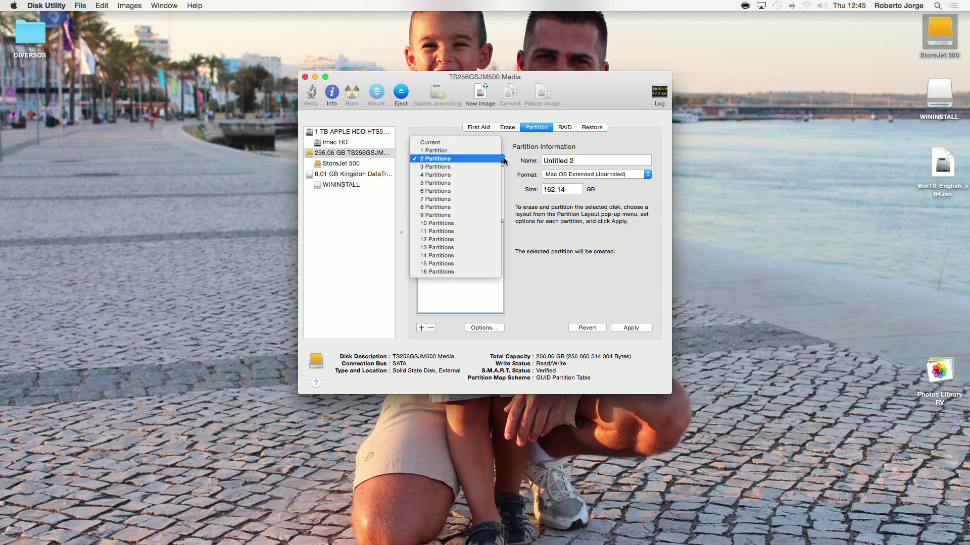
left_click(456, 150)
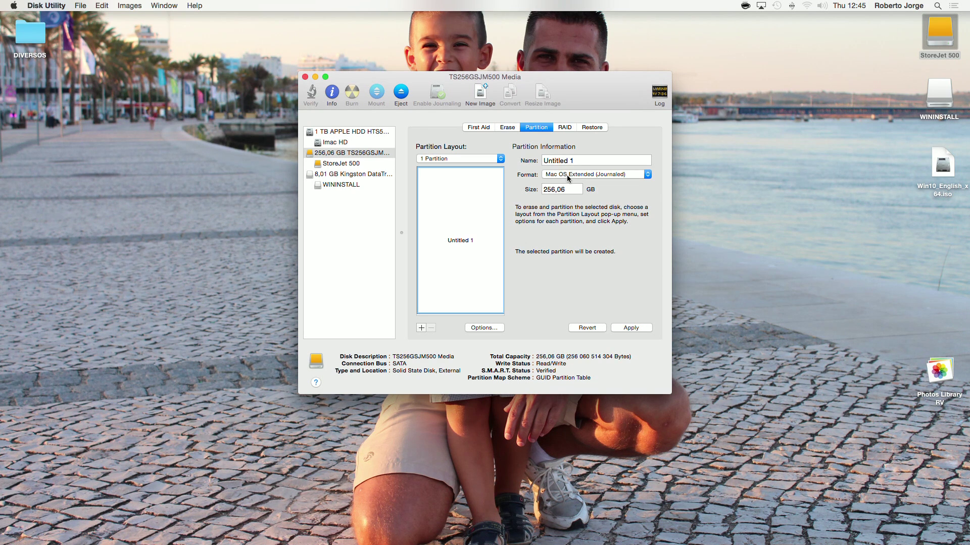
left_click(564, 175)
left_click(576, 192)
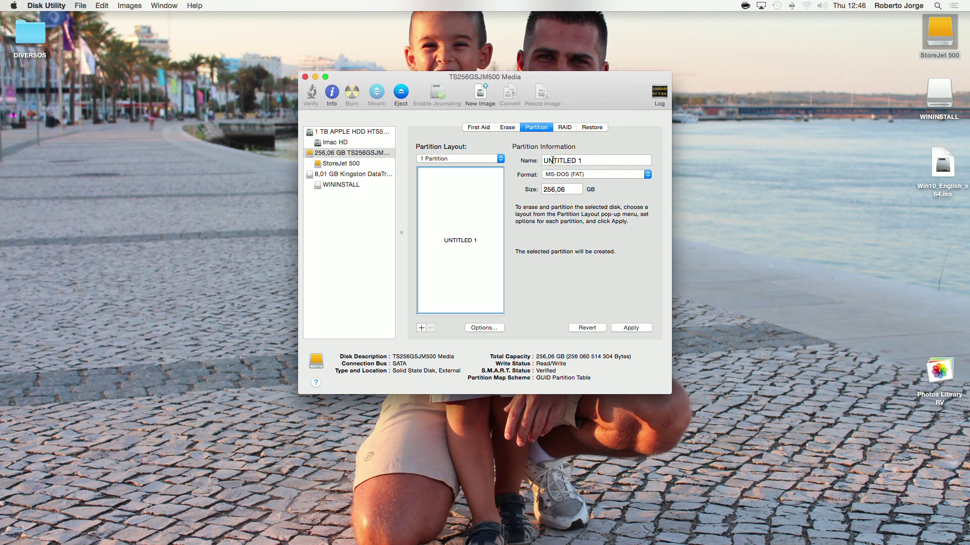
left_click(632, 328)
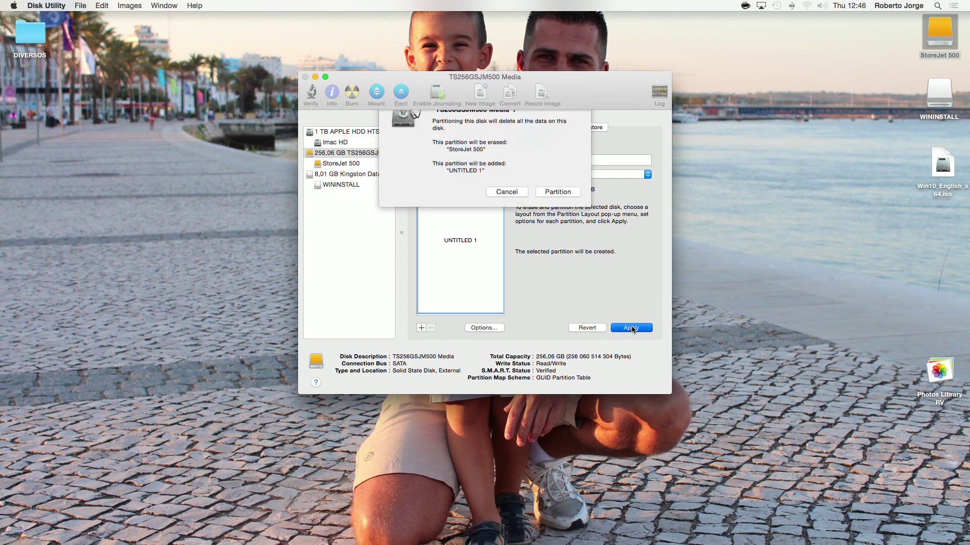
left_click(557, 195)
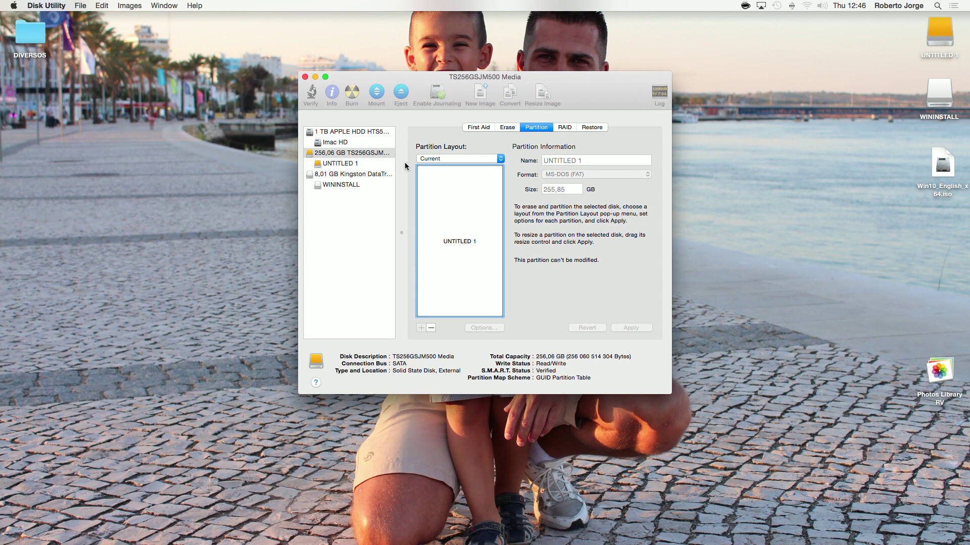
Repartition the 8,01 GB Kingston flash drive as one MS-DOS (FAT) partition named PEN, and close Disk Utility
left_click(350, 174)
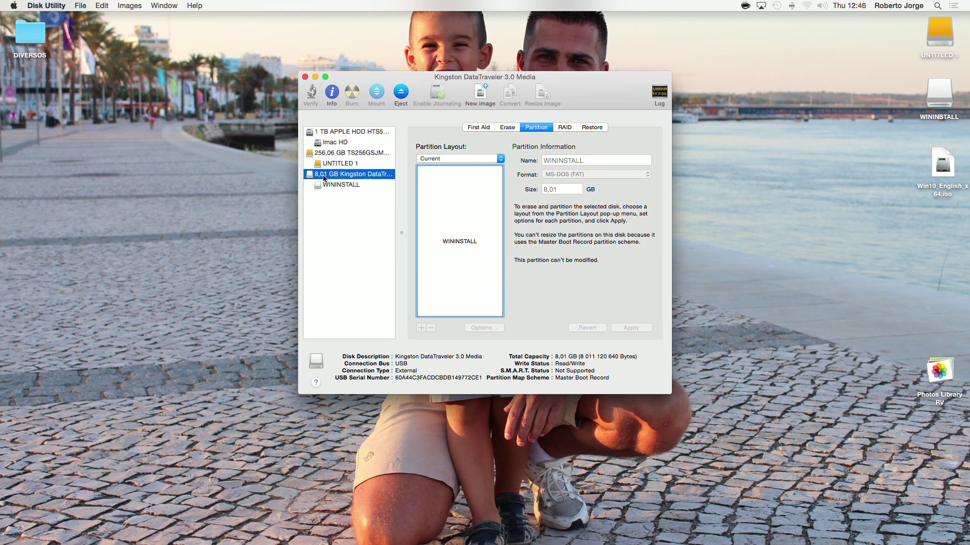
left_click(501, 159)
left_click(462, 167)
left_click_drag(590, 161, 488, 161)
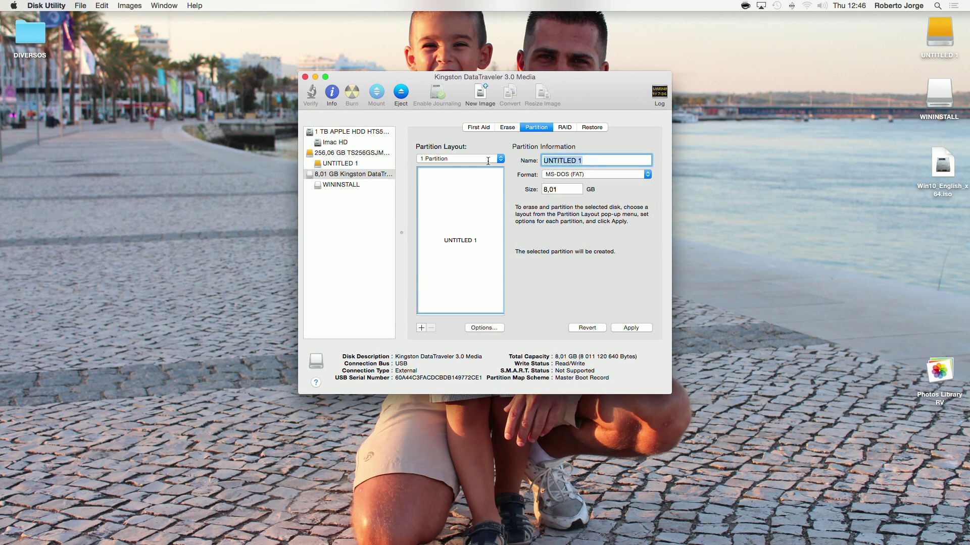
type("PEN")
left_click(630, 328)
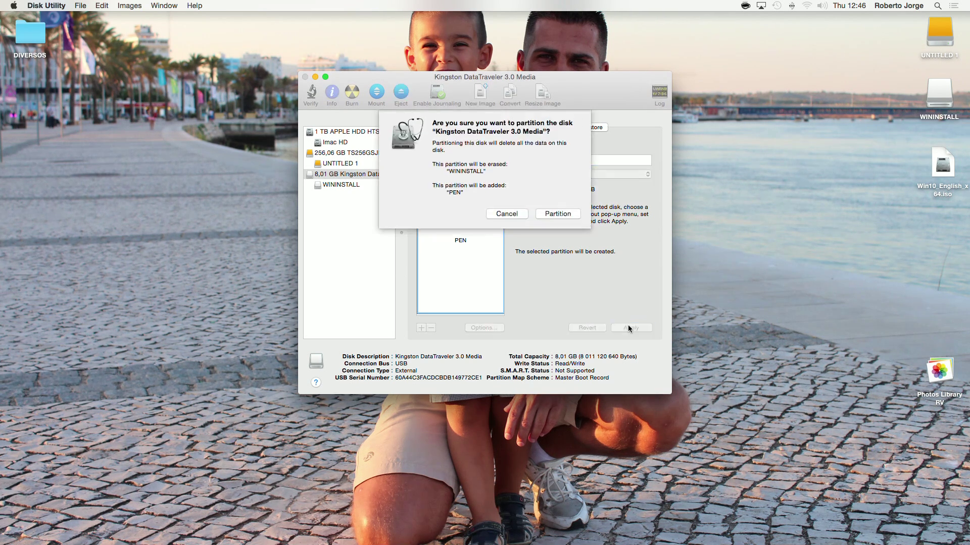
left_click(558, 214)
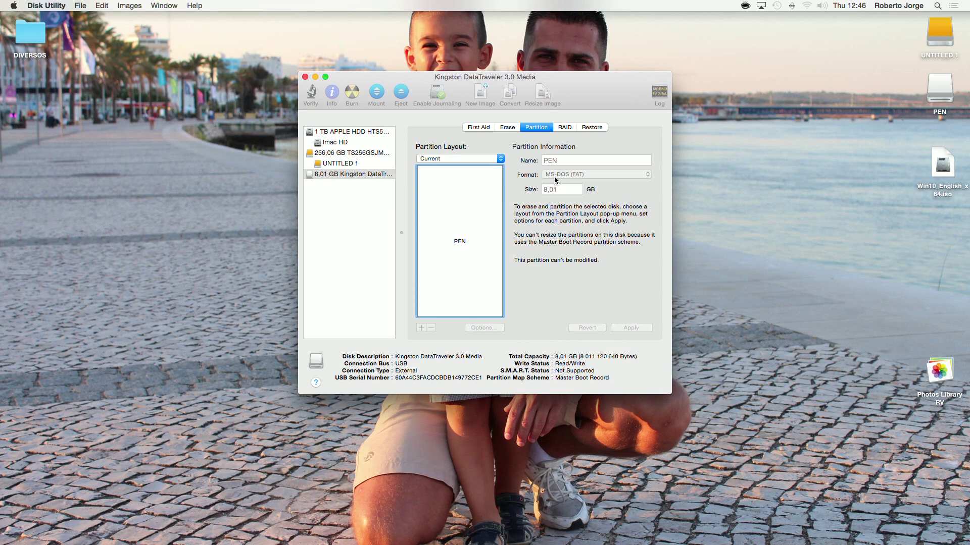
left_click(305, 77)
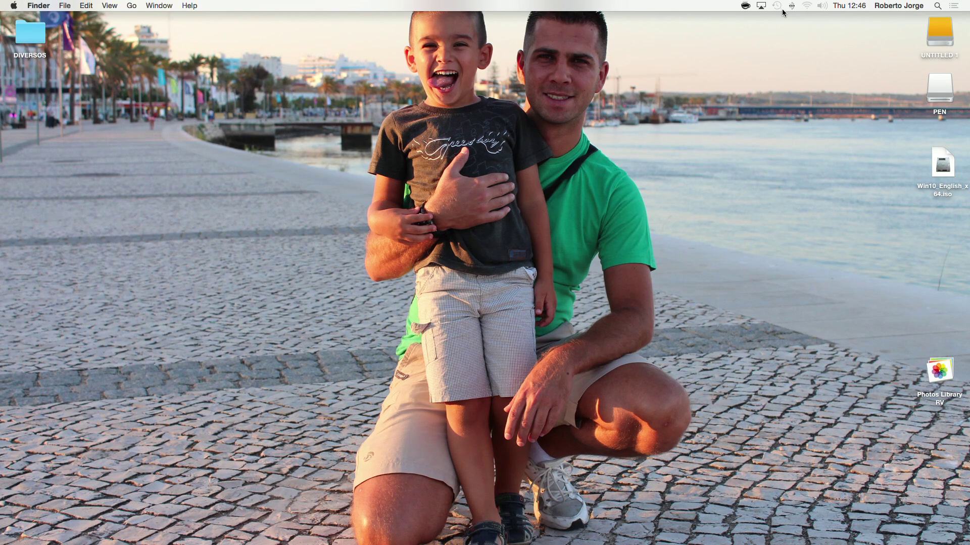
Switch to Boot Camp Assistant and proceed past the introduction to the task selection
left_click(938, 6)
left_click(402, 124)
key("BackSpace")
key("BackSpace")
key("BackSpace")
key("BackSpace")
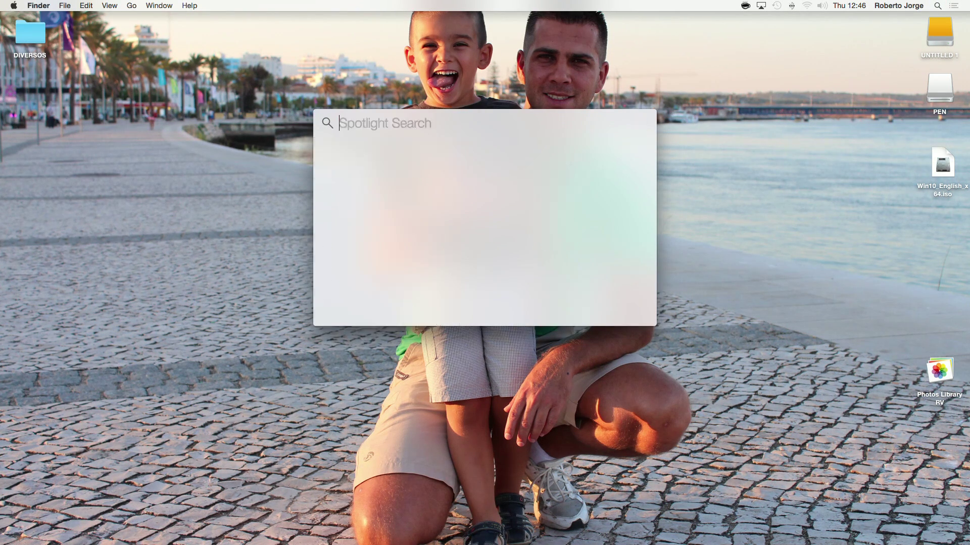
type("boot")
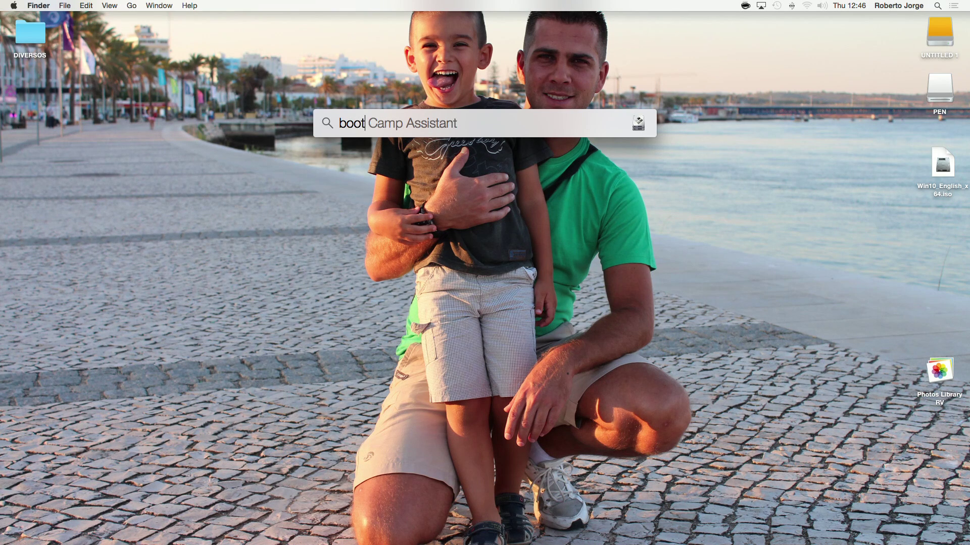
key("Return")
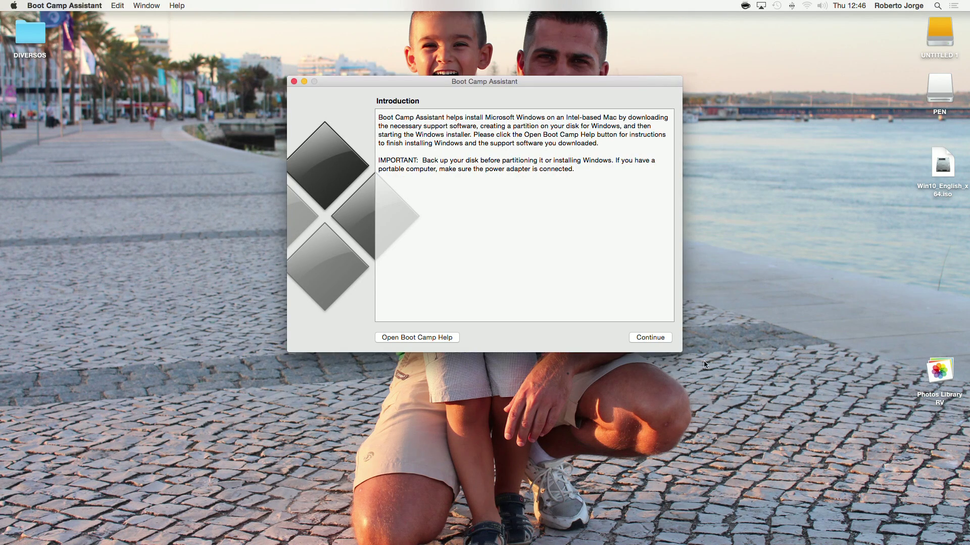
left_click(656, 338)
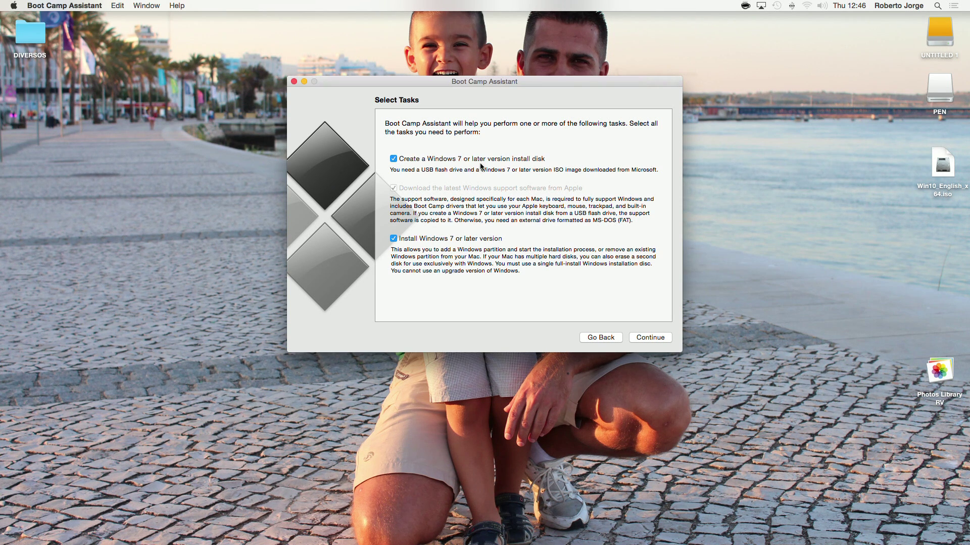
Try clearing the Windows install disk and support software download tasks, and restore both selections
left_click(392, 159)
left_click(394, 188)
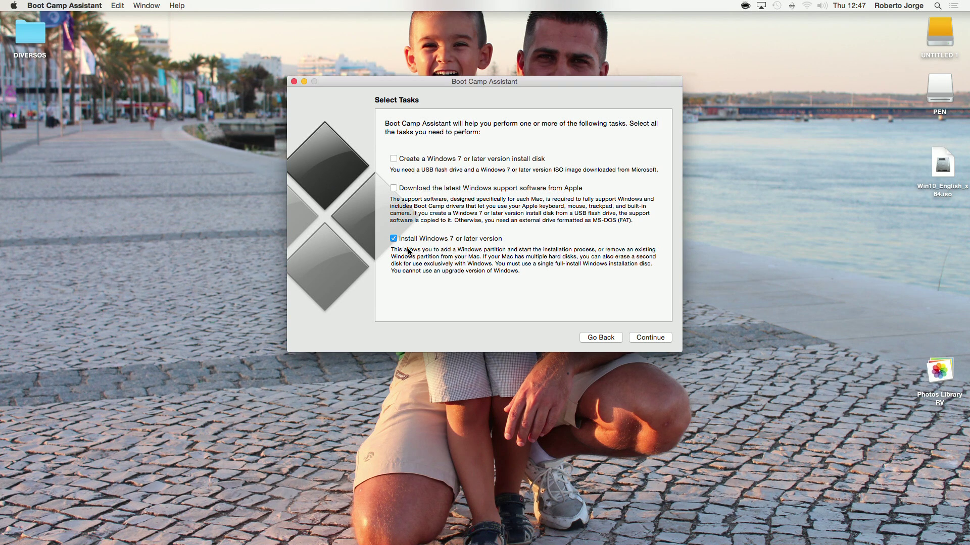
left_click(393, 188)
left_click(394, 160)
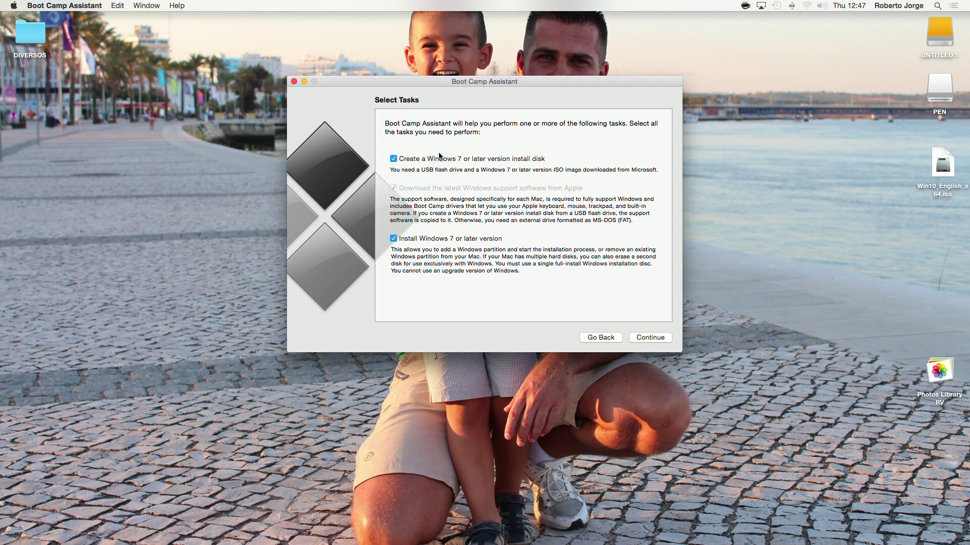
Proceed with the selected Boot Camp tasks to the bootable USB setup, and review the Mac's storage overview
left_click(657, 338)
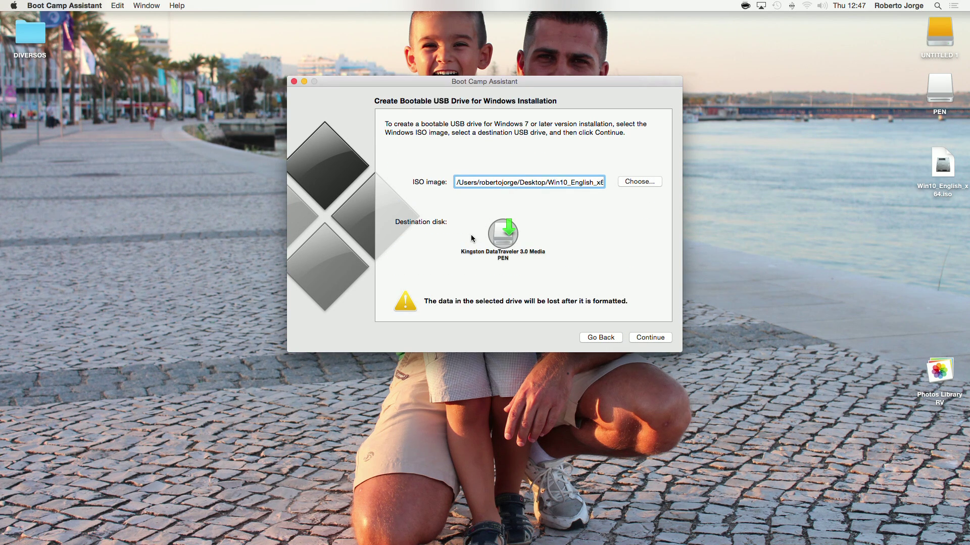
left_click(15, 6)
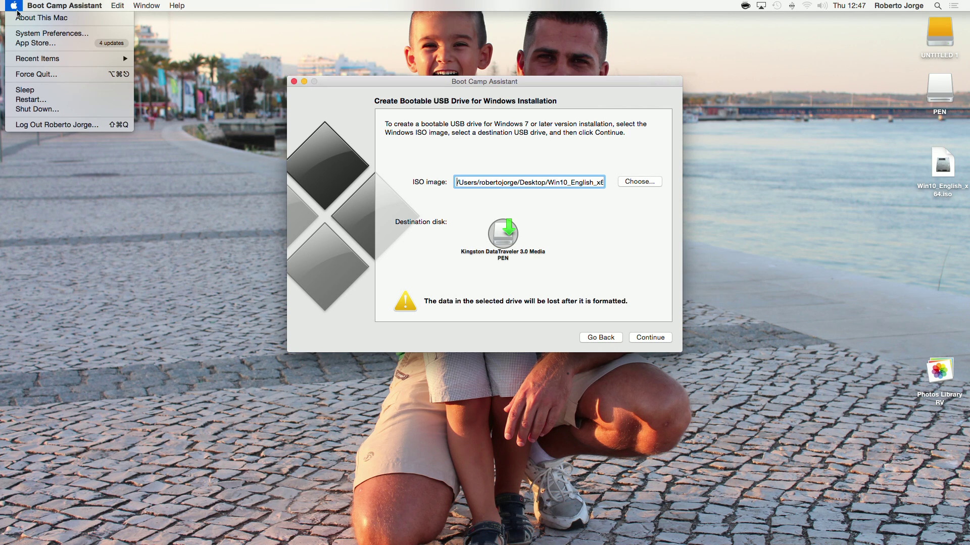
left_click(32, 18)
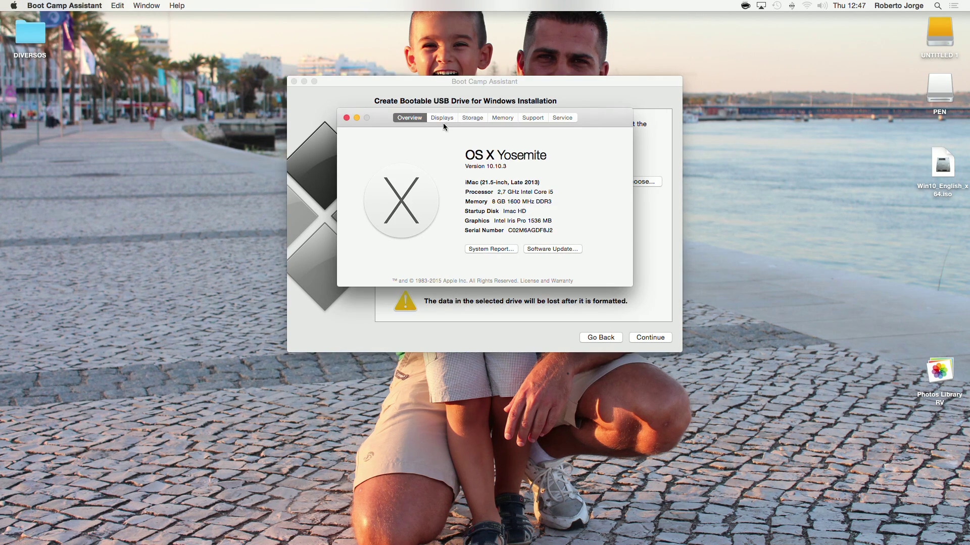
left_click(472, 118)
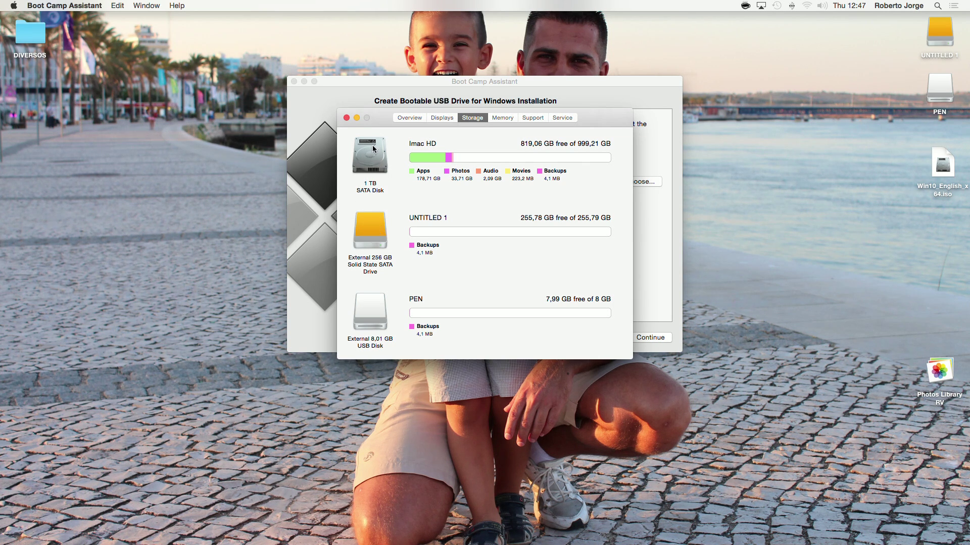
left_click(346, 118)
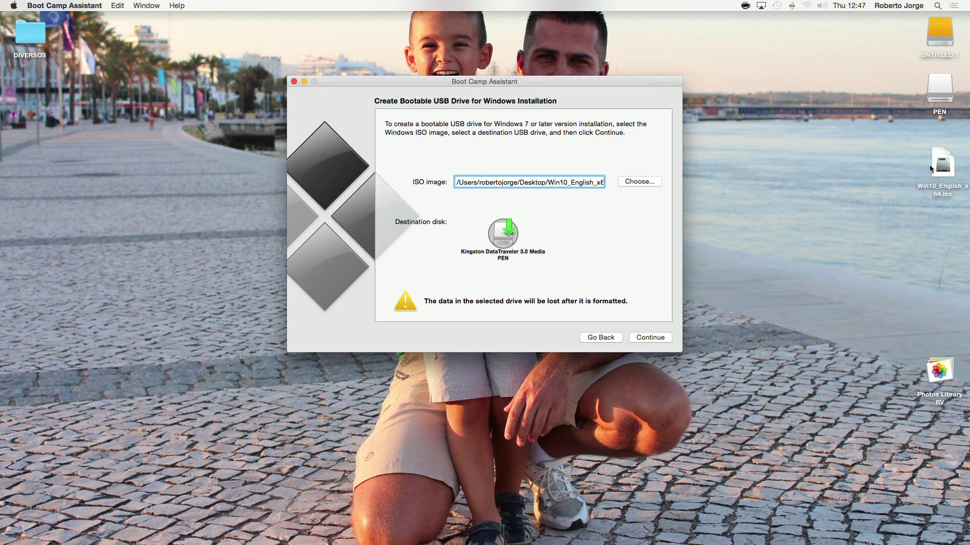
Choose Win10_English_x64.iso from the Desktop as the ISO image and create the bootable USB drive on PEN, accepting its erasure
left_click(639, 181)
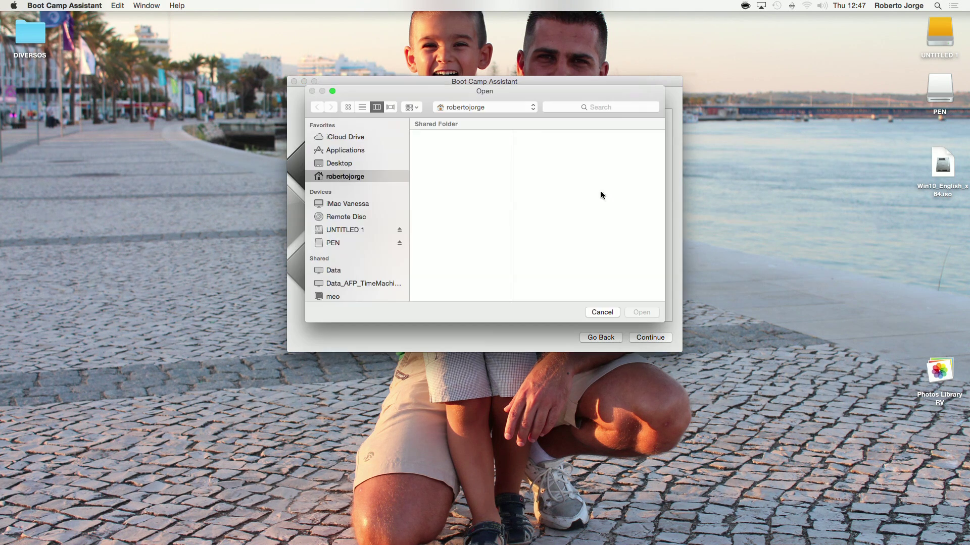
left_click(333, 164)
left_click(459, 154)
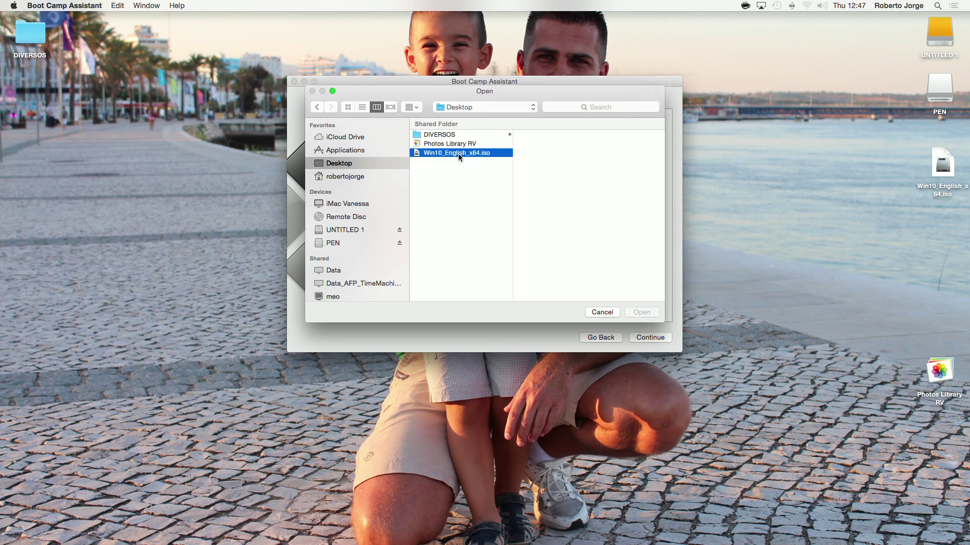
left_click(645, 313)
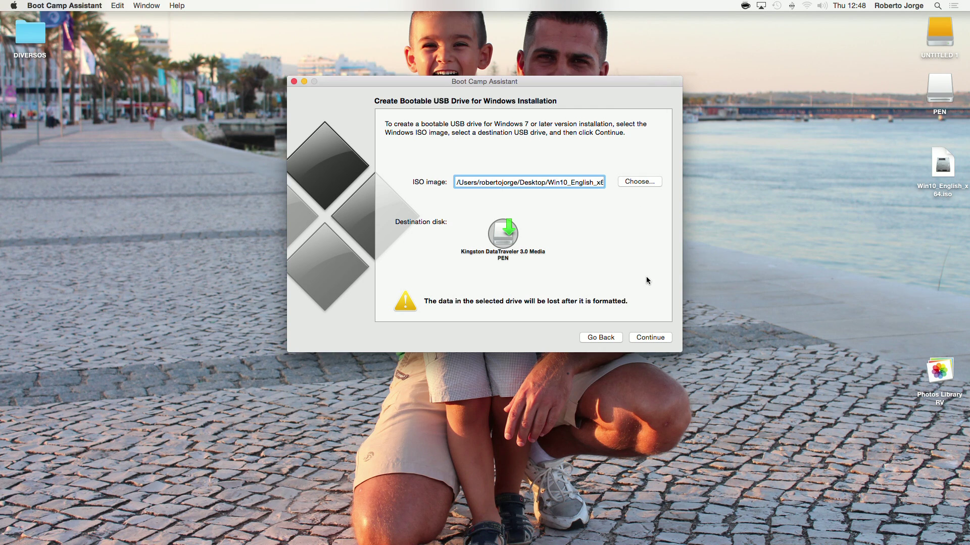
left_click(646, 337)
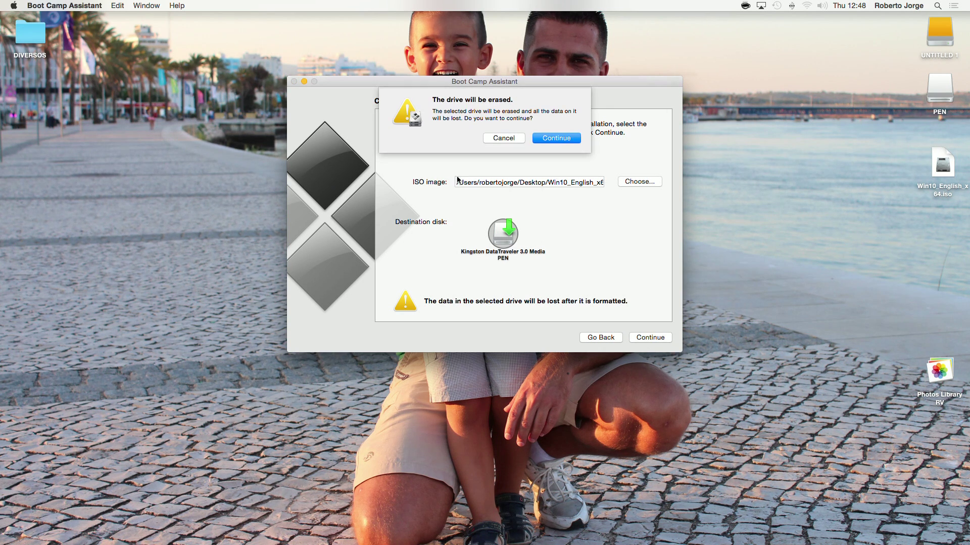
left_click(554, 141)
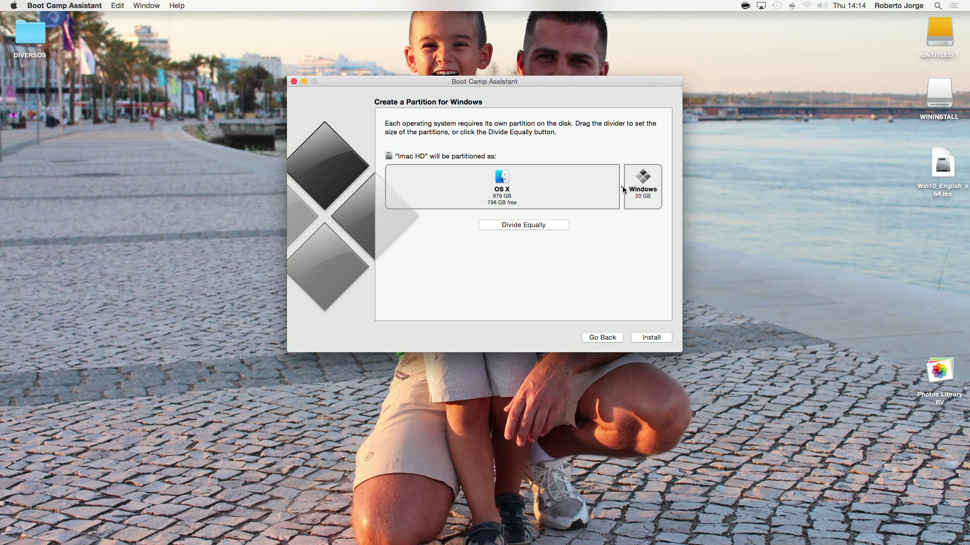
Set the Windows partition on Imac HD to 62 GB and start the Windows installation
left_click_drag(623, 190, 614, 191)
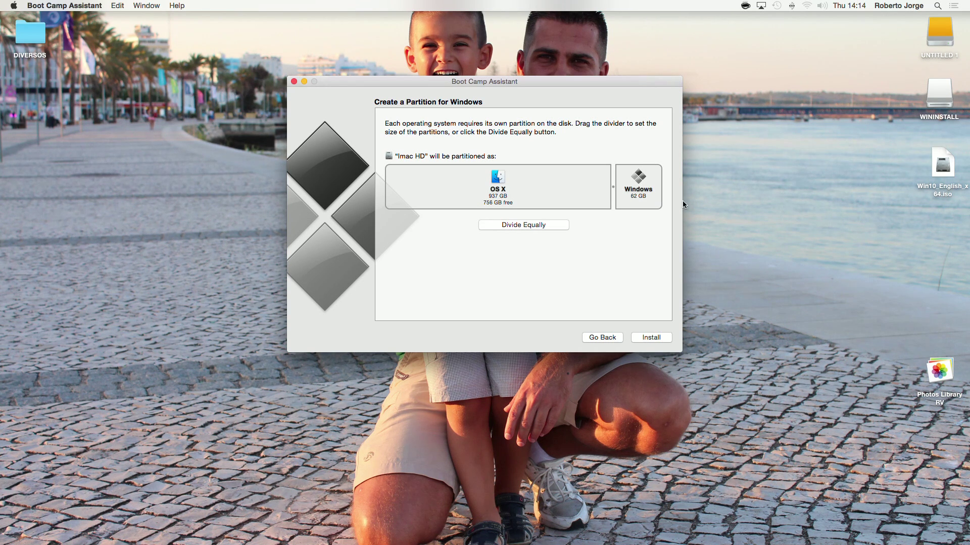
left_click(646, 339)
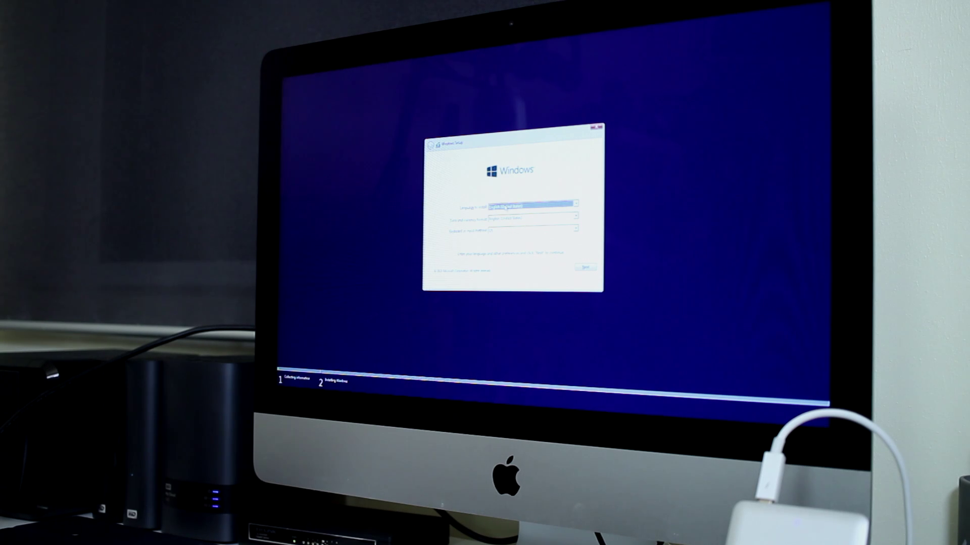
Set the keyboard or input method to Portuguese in Windows Setup and proceed to the installation
left_click(508, 230)
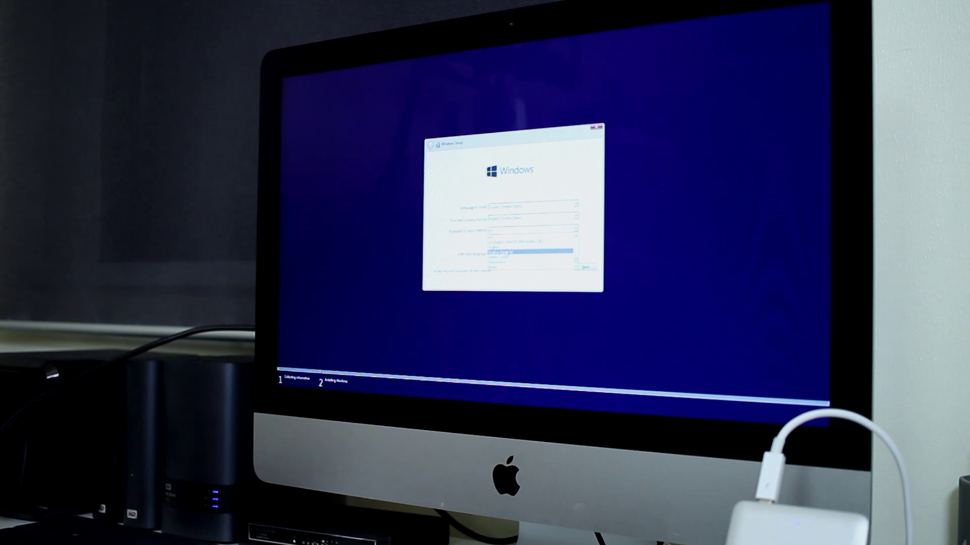
key("p")
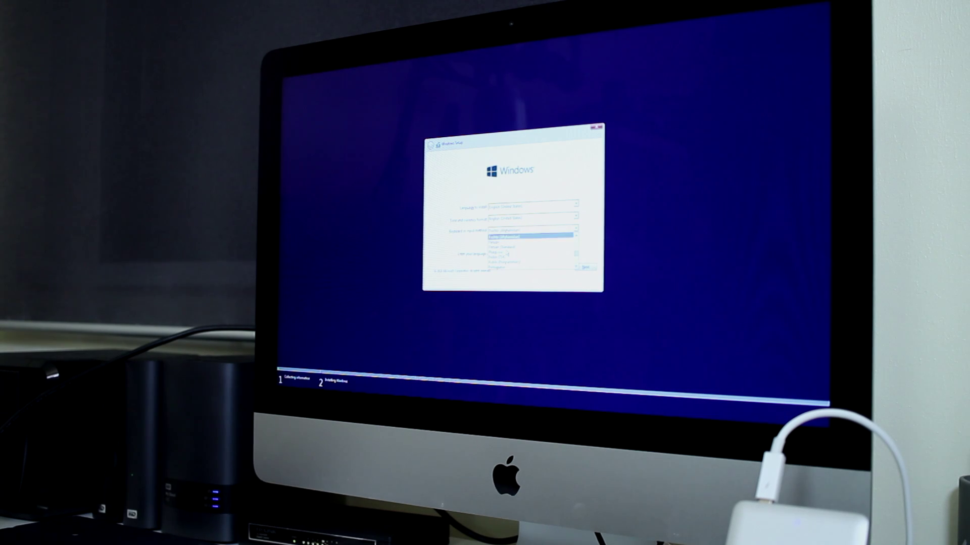
left_click(504, 269)
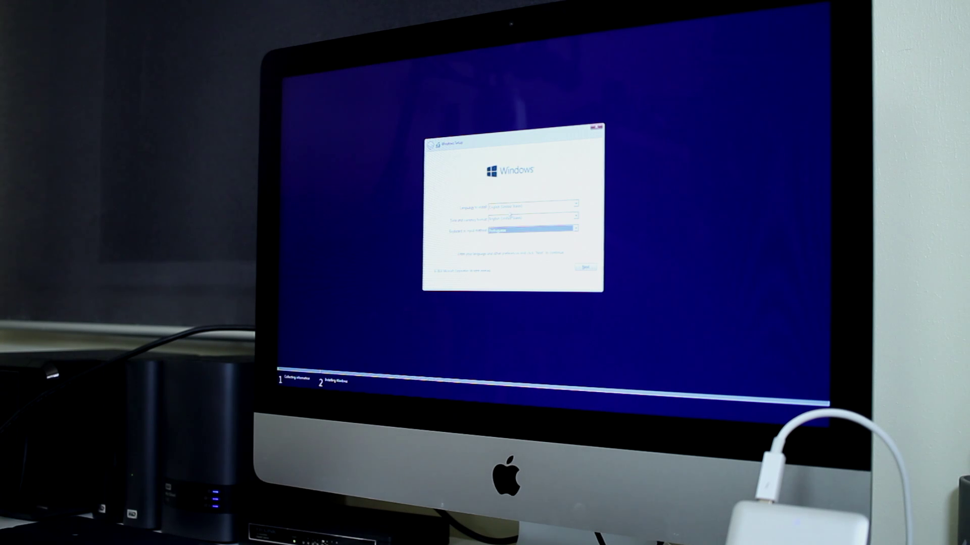
left_click(585, 267)
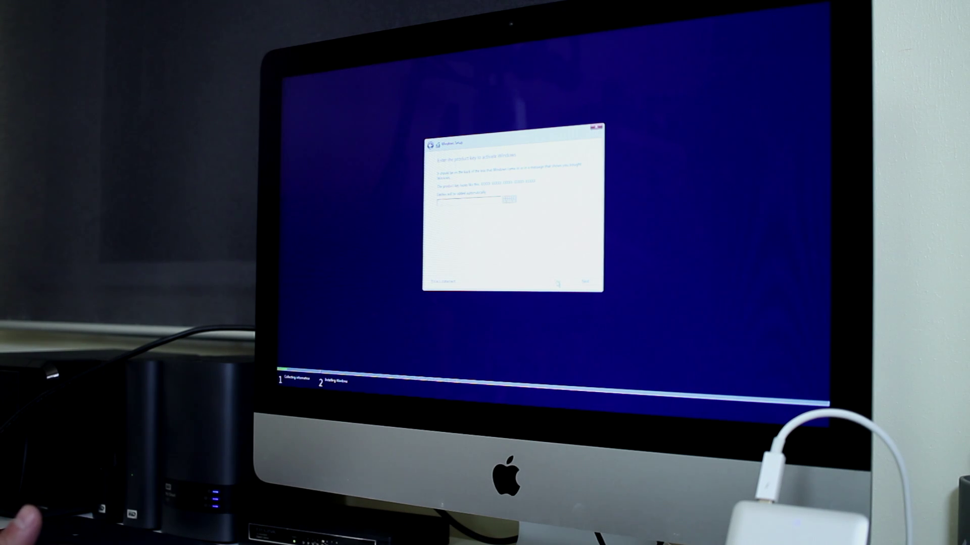
Skip the product key entry and choose Windows 10 Home as the operating system to install
left_click(556, 281)
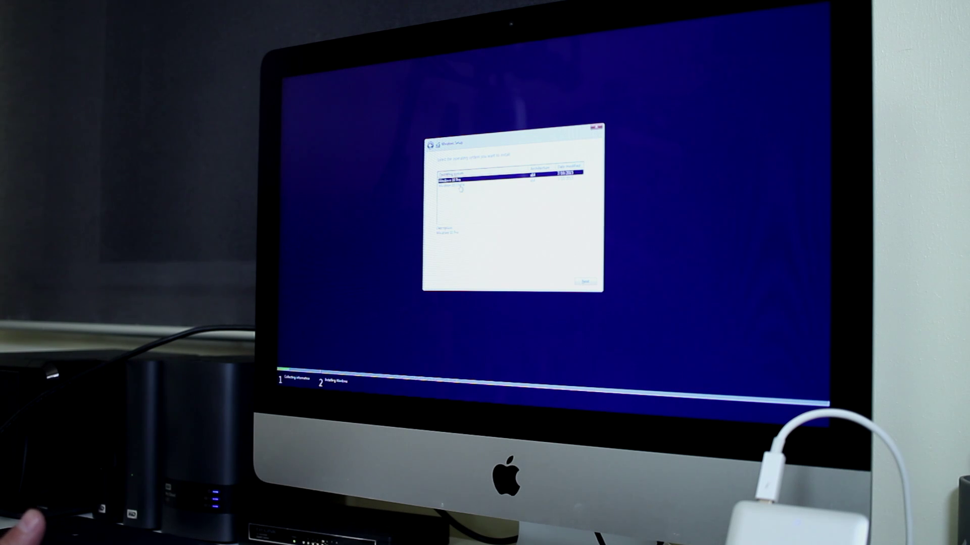
key("Down")
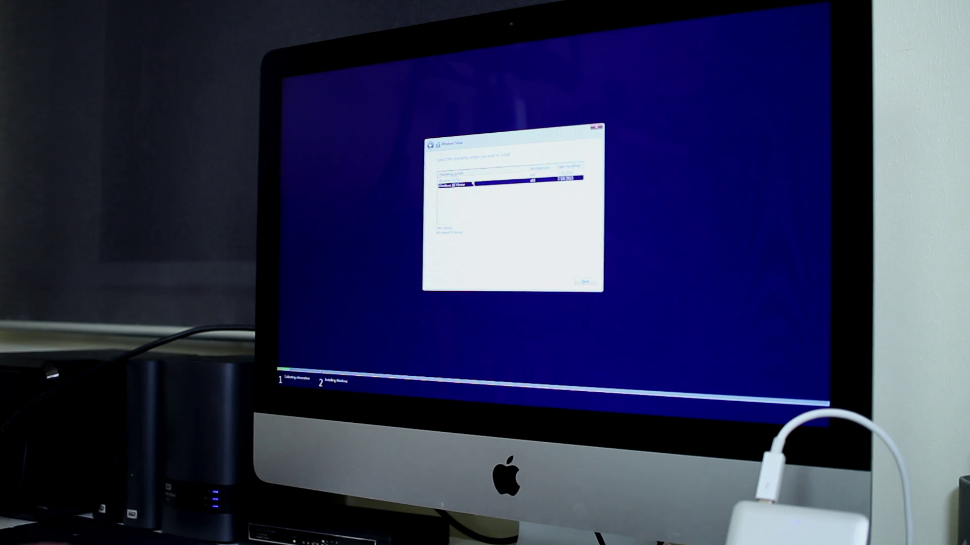
left_click(584, 282)
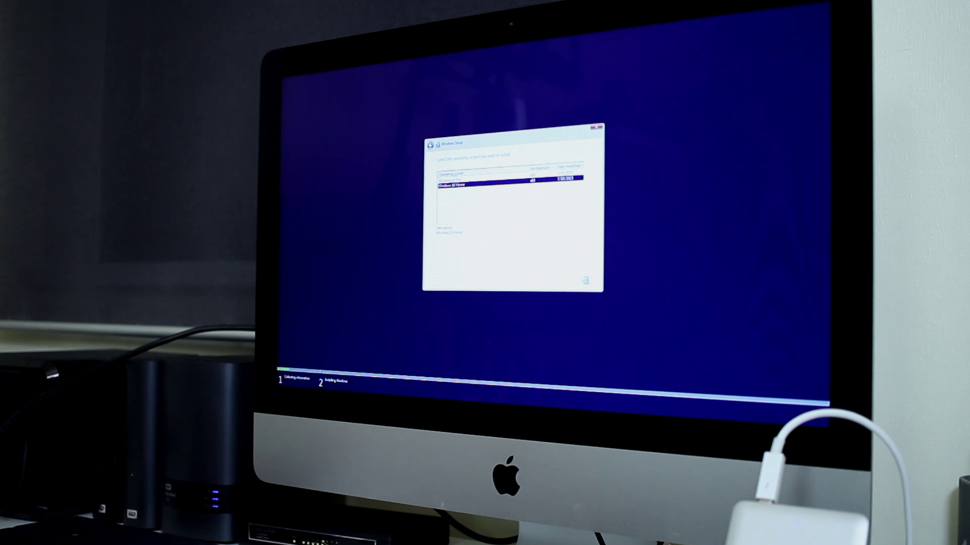
left_click(585, 282)
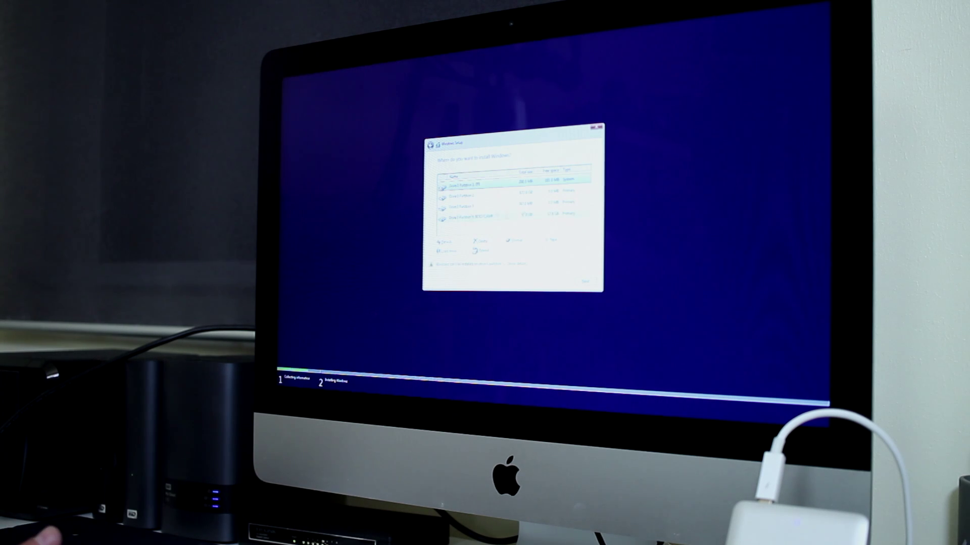
Format the BOOTCAMP partition, accepting the data loss, and install Windows on it
left_click(481, 217)
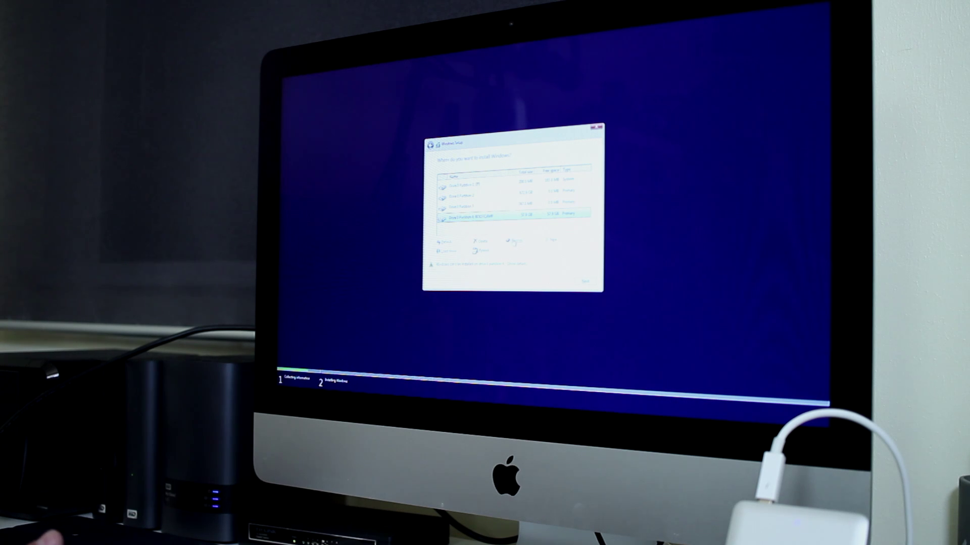
left_click(516, 242)
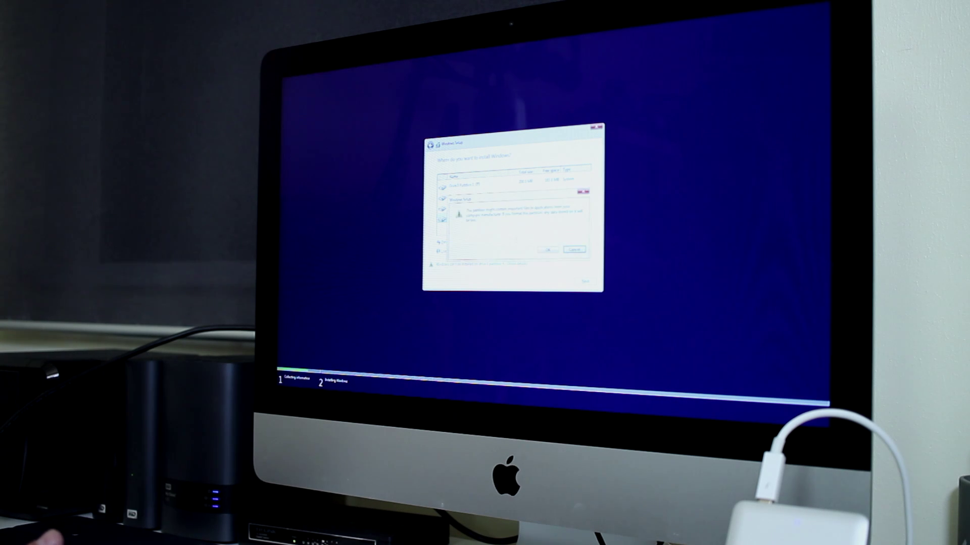
left_click(549, 252)
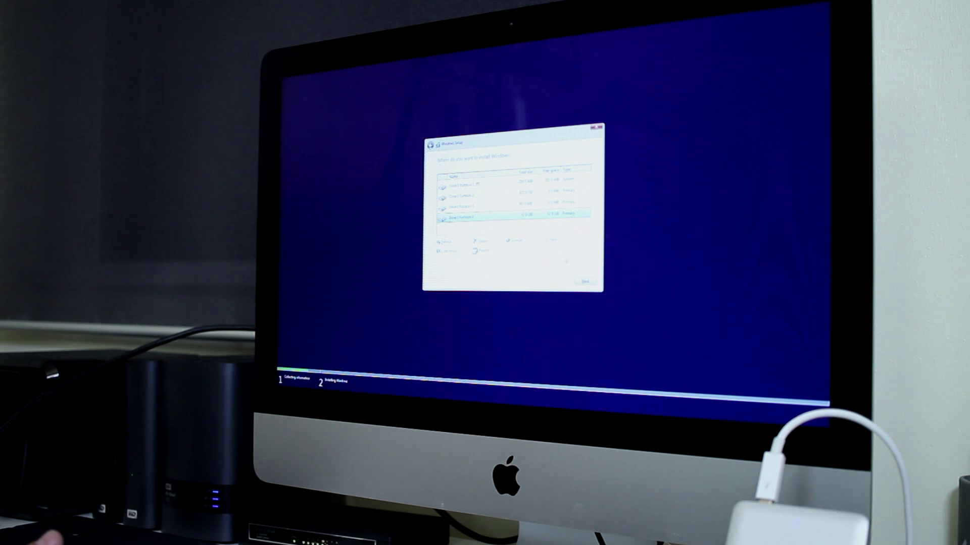
left_click(585, 282)
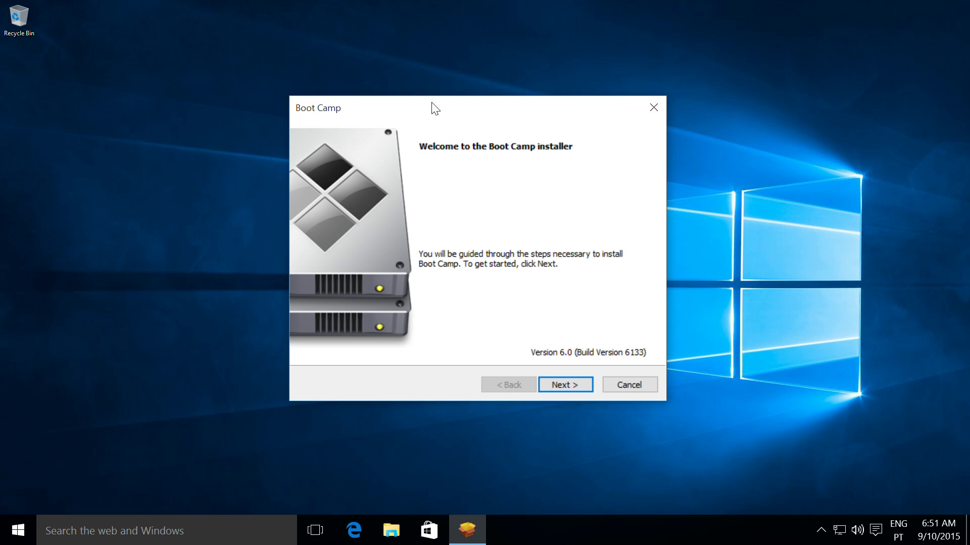
Accept the license agreement in the Boot Camp installer and install the Boot Camp software on Windows
mouse_move(429, 109)
left_mouse_down()
mouse_move(428, 95)
mouse_move(424, 105)
left_mouse_up()
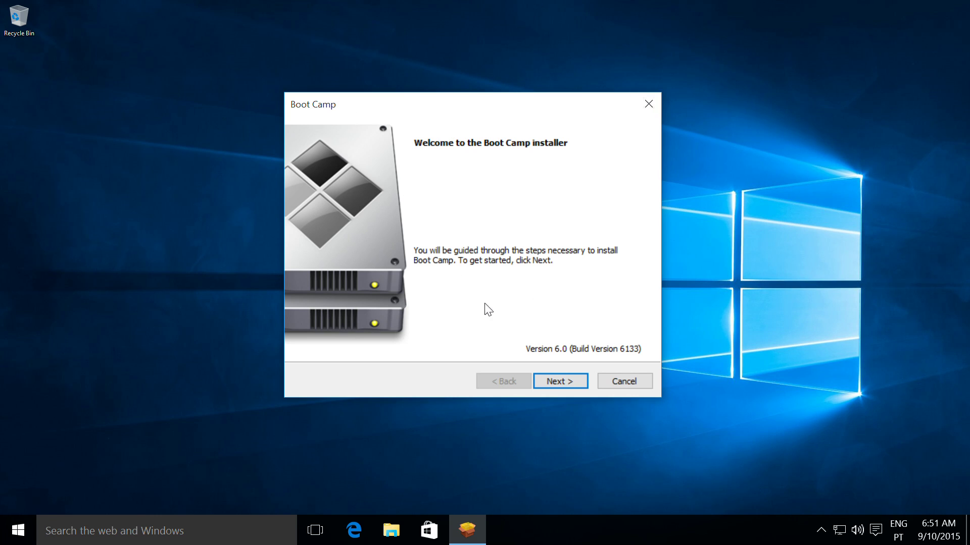
left_click(563, 379)
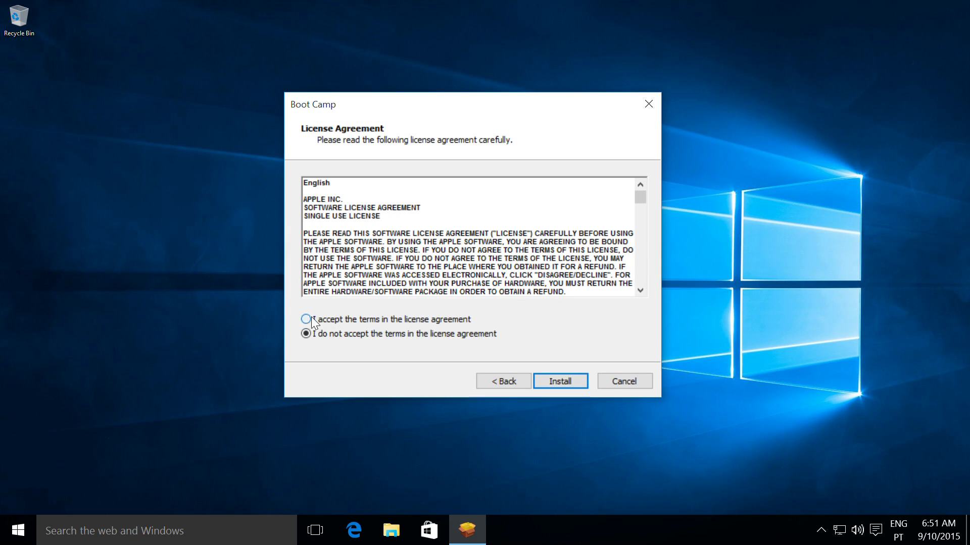
left_click(557, 382)
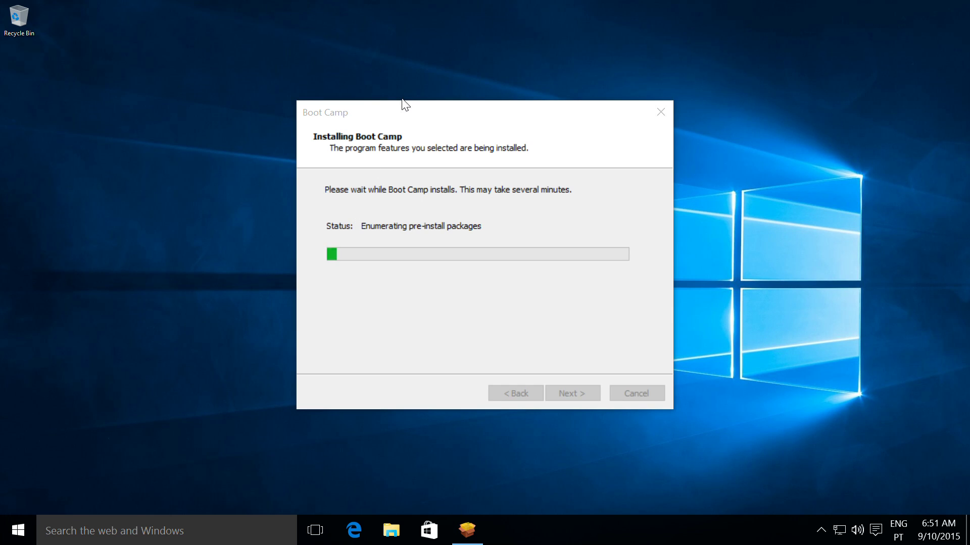
left_click(437, 115)
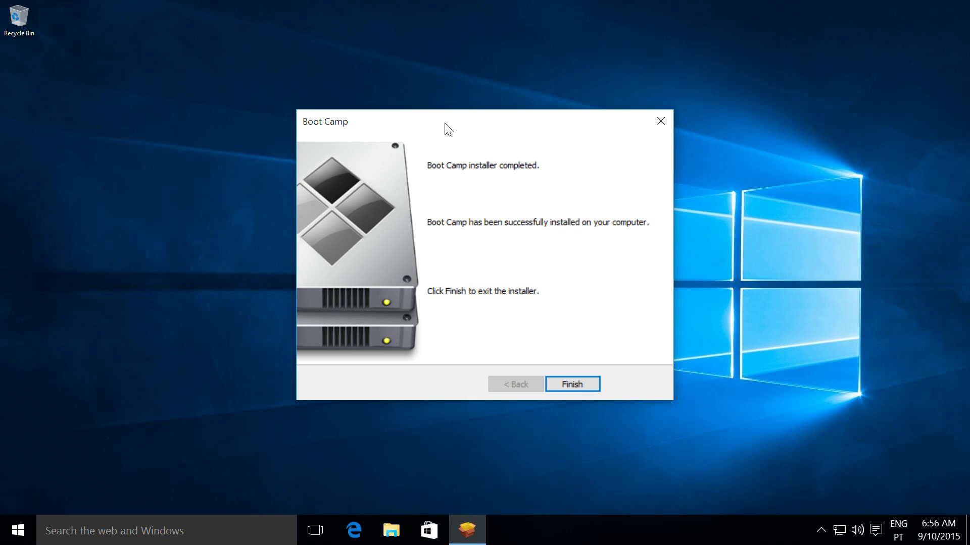
Finish the Boot Camp installer and decline the immediate system restart
left_click_drag(446, 124, 430, 122)
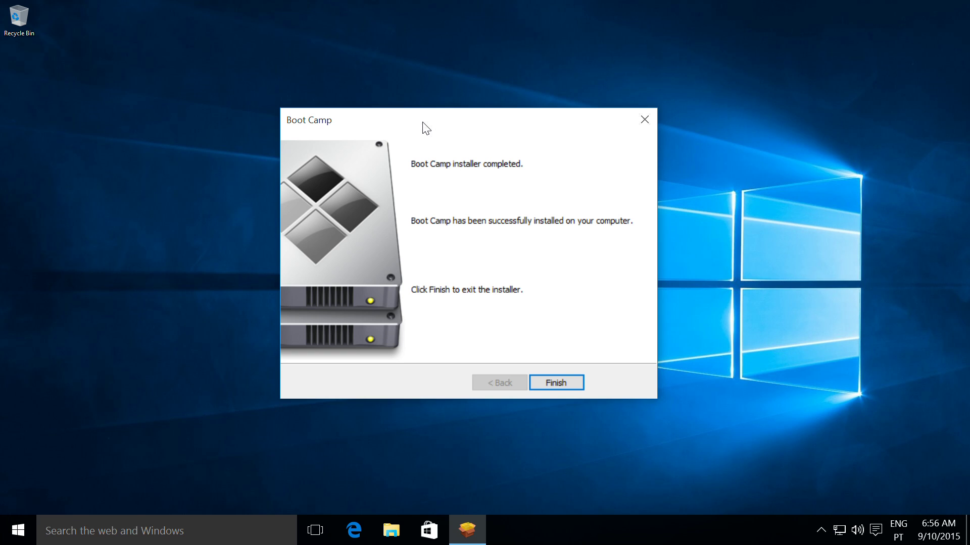
mouse_move(424, 121)
left_mouse_down()
mouse_move(442, 134)
mouse_move(439, 114)
left_mouse_up()
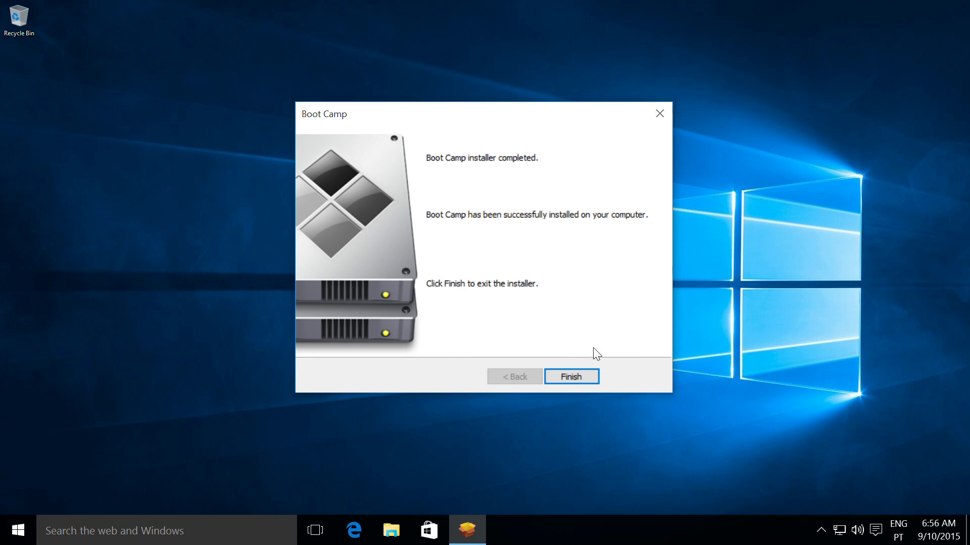
left_click(577, 378)
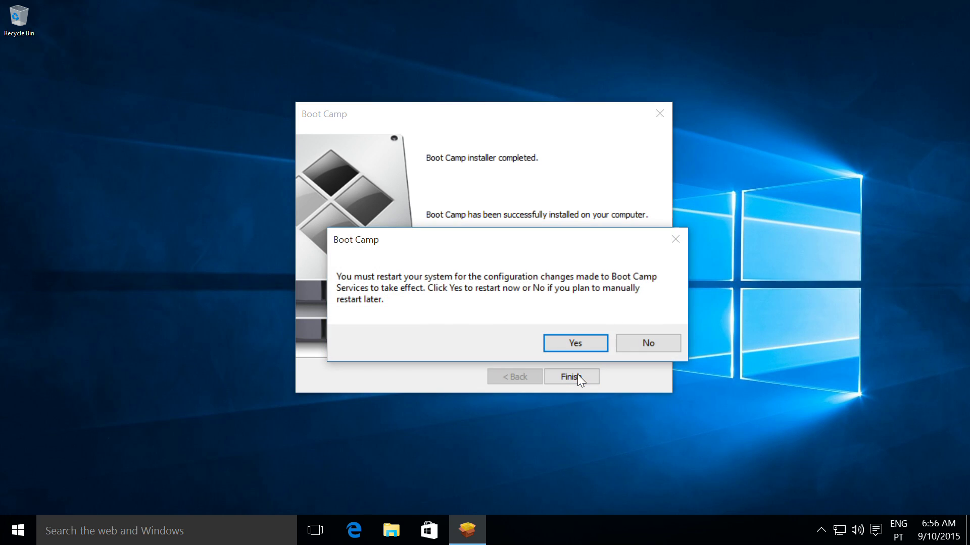
left_click(647, 342)
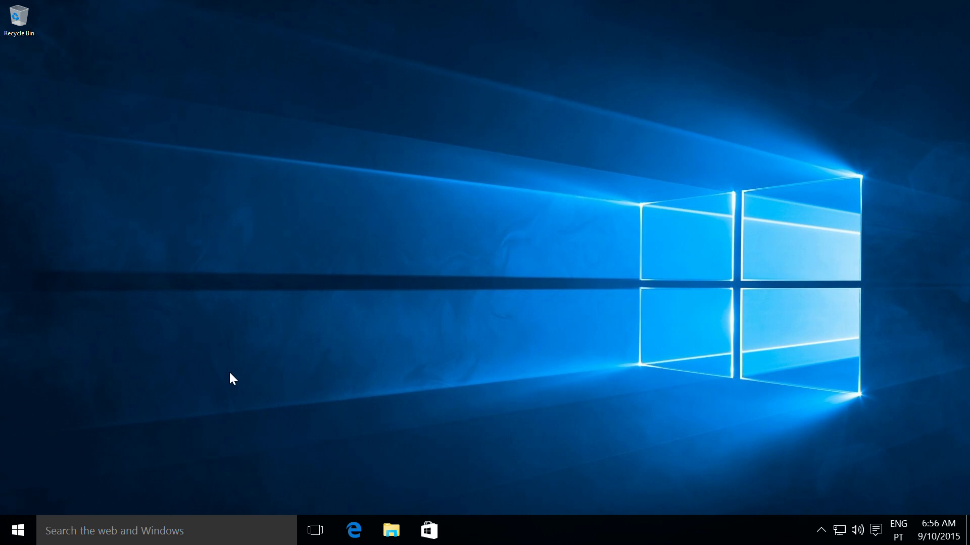
Open File Explorer and view the devices and drives under This PC
left_click(16, 536)
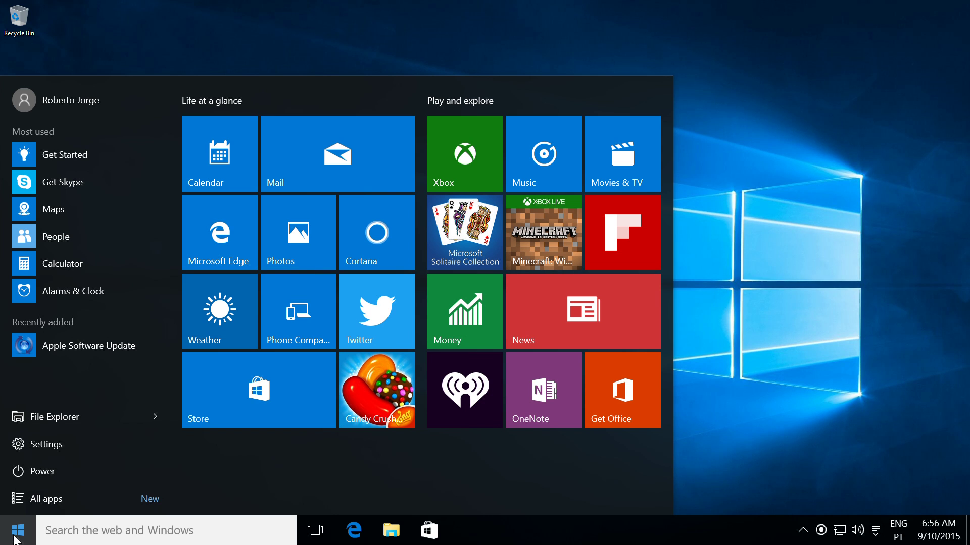
left_click(47, 419)
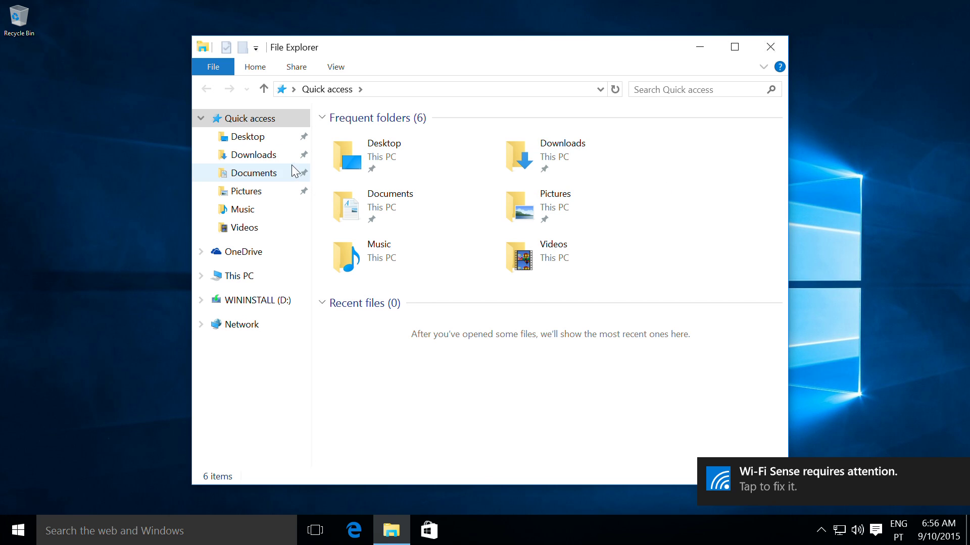
left_click(233, 276)
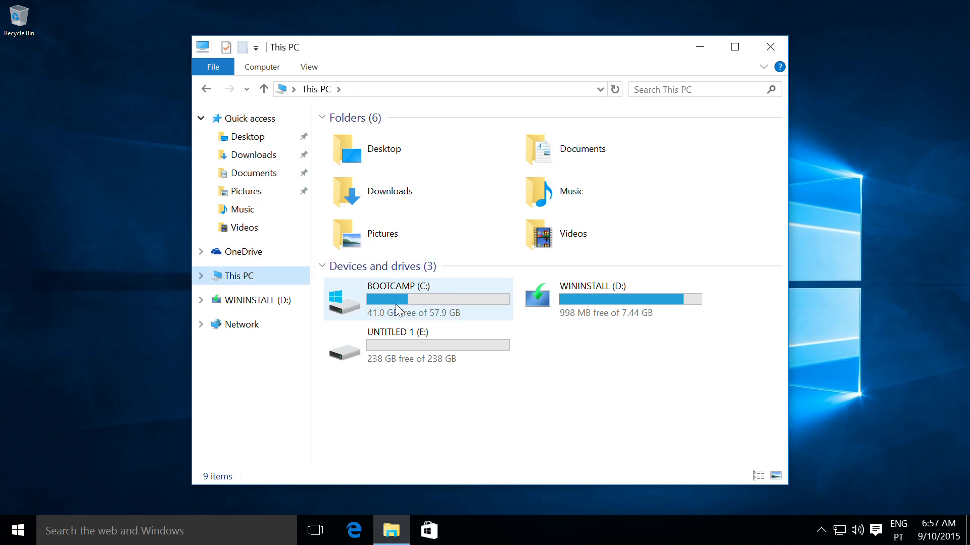
Open the BootCamp folder on the WININSTALL (D:) drive, locate the Setup application, and close the window
mouse_move(553, 301)
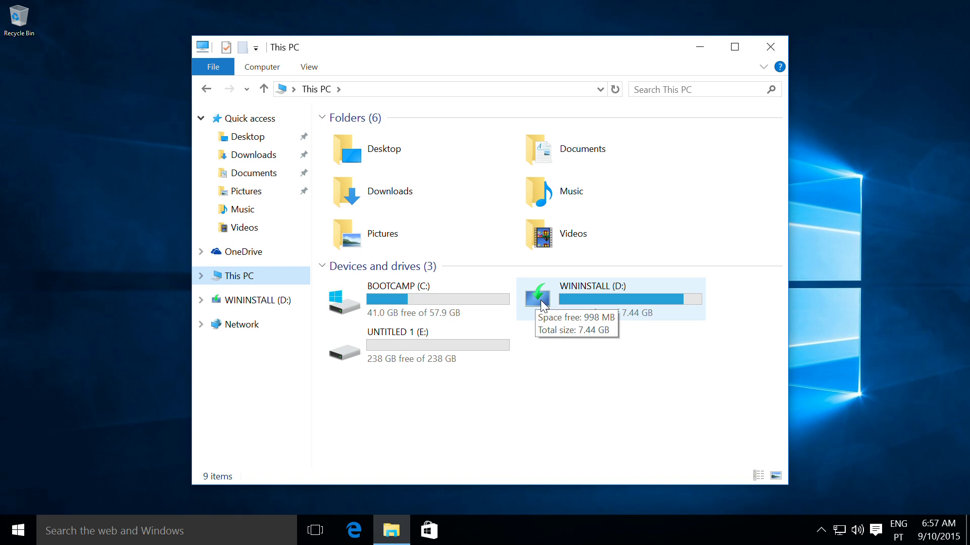
double_click(553, 302)
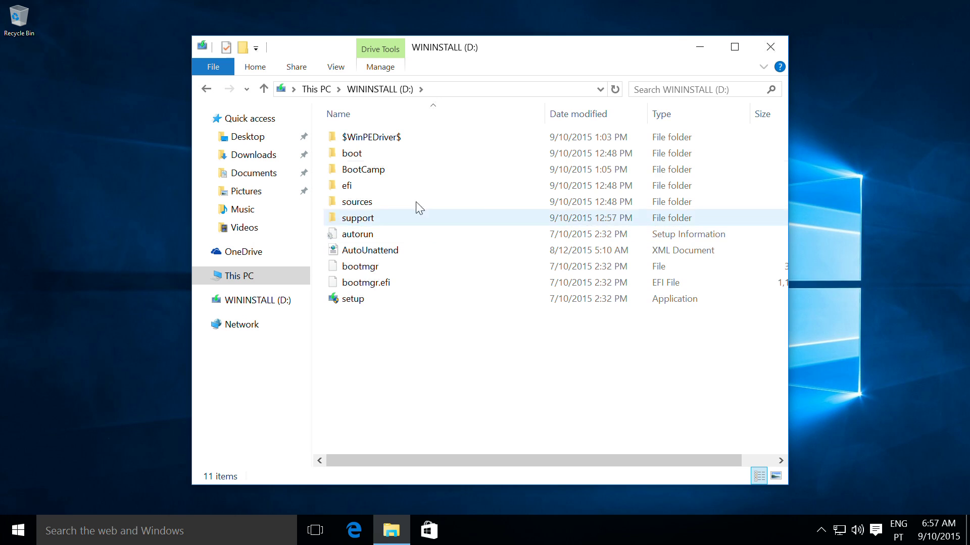
double_click(382, 171)
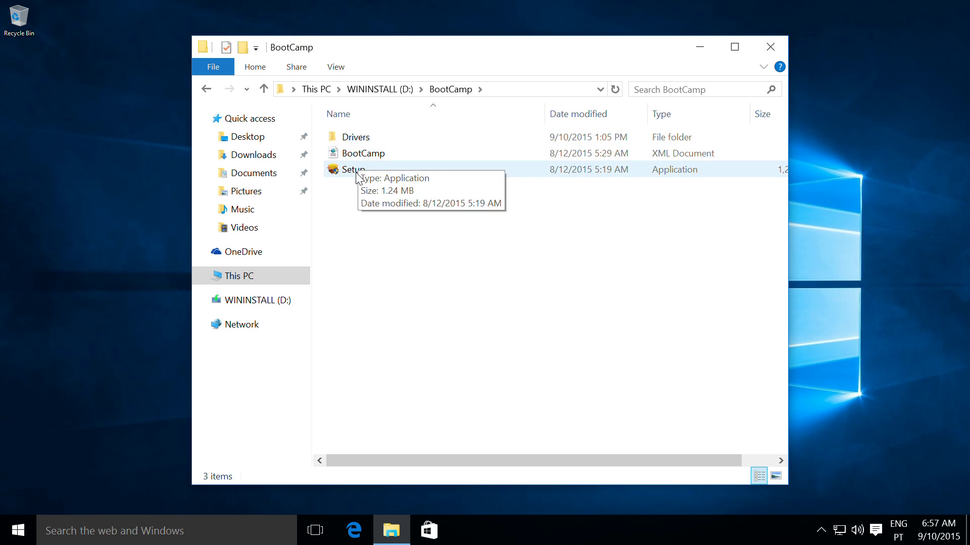
left_click(348, 175)
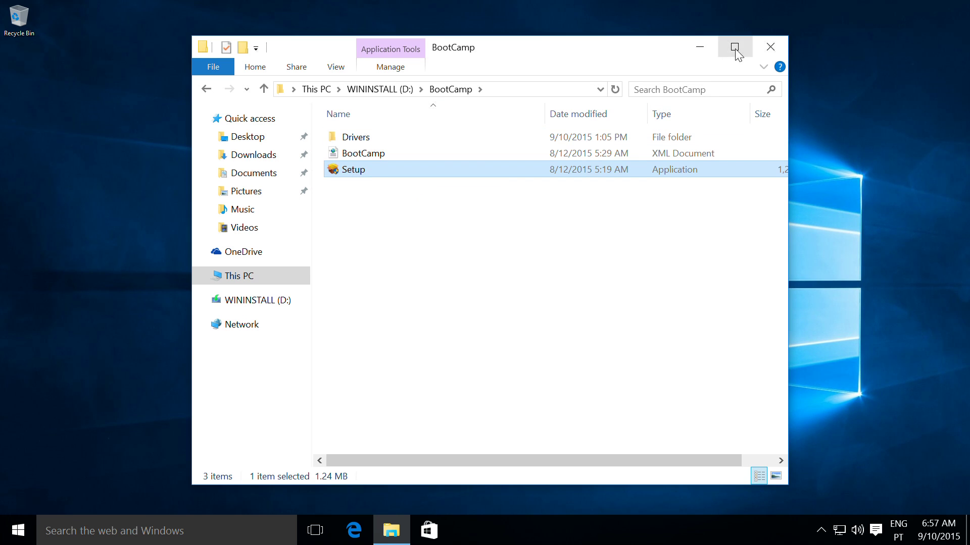
left_click(770, 46)
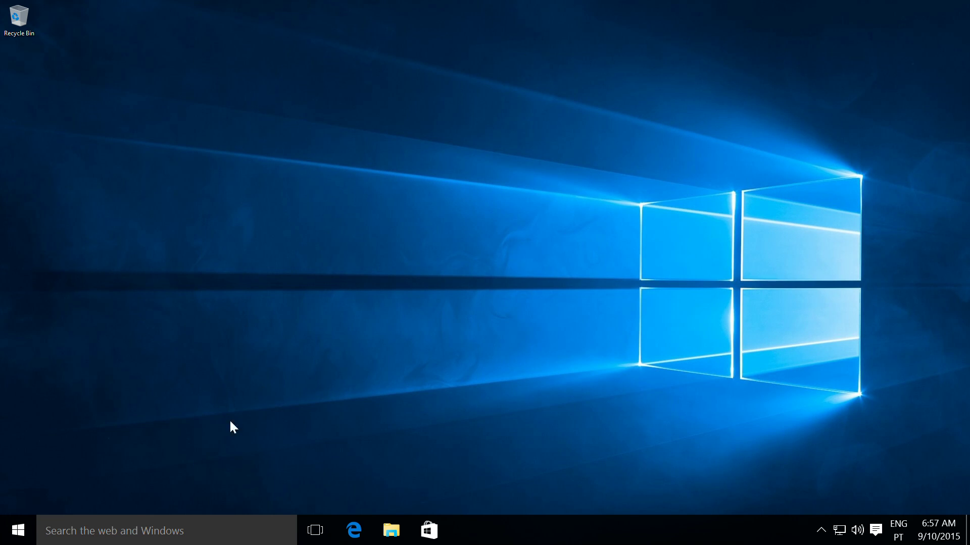
Open the Windows power options and restart the Mac into OS X
left_click(18, 530)
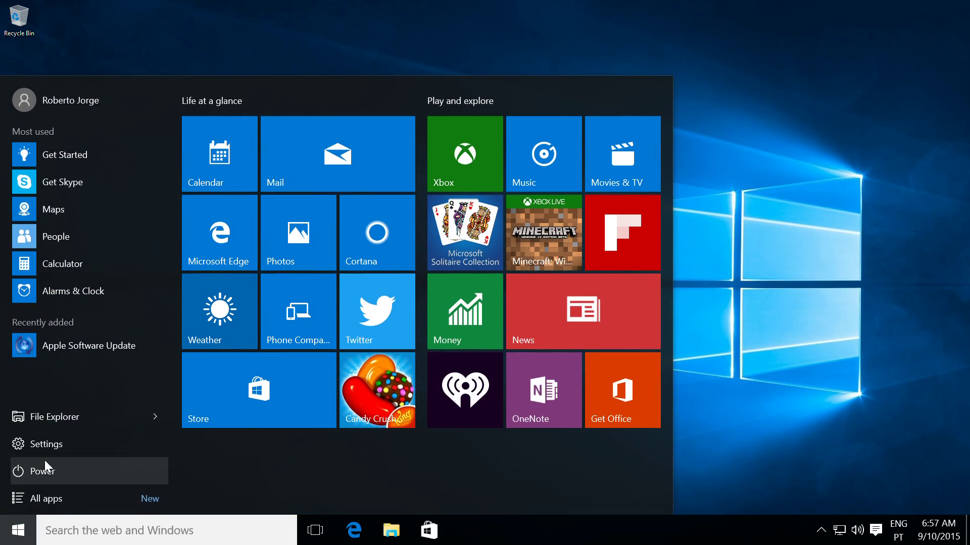
left_click(45, 462)
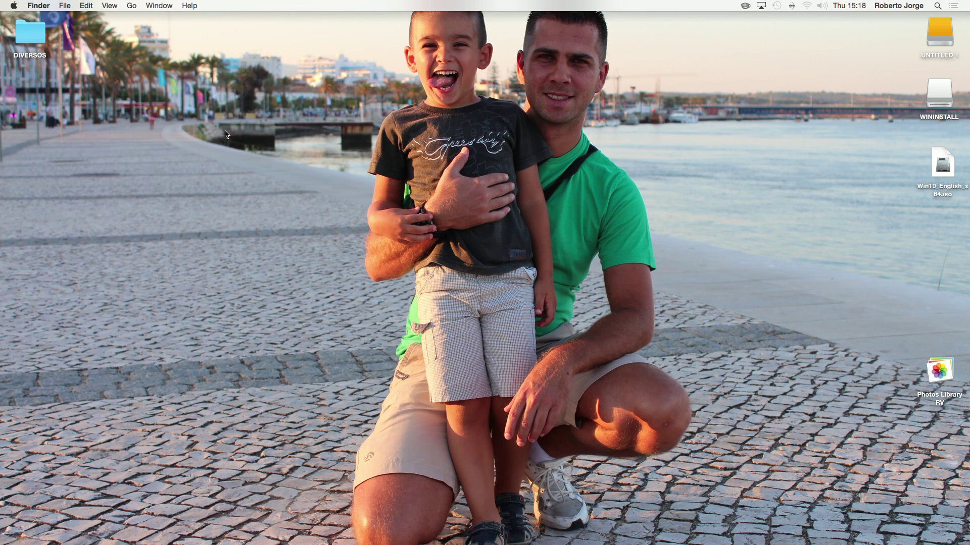
Check the Mac's storage overview for the internal partitions and external drives, then close it
left_click(11, 7)
left_click(330, 108)
left_click(469, 117)
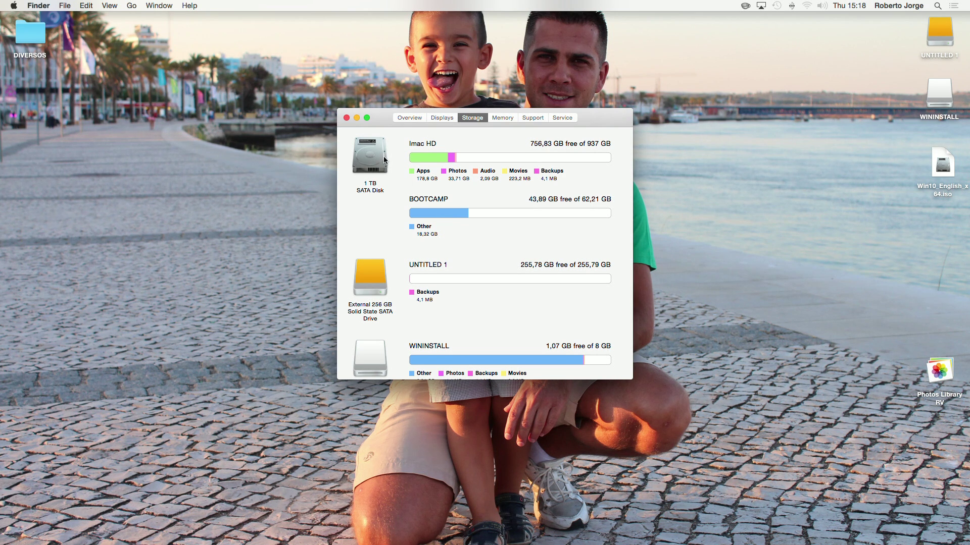
left_click(347, 120)
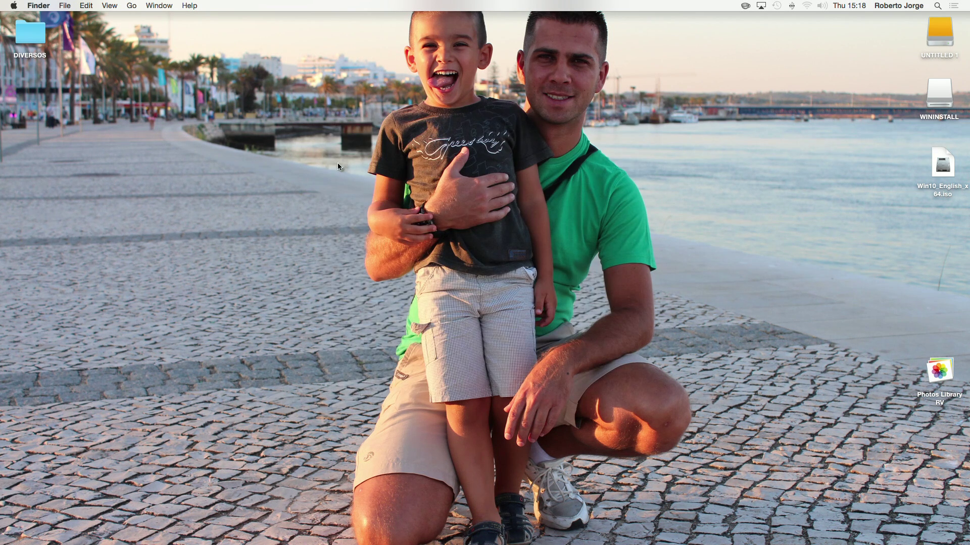
Switch to Winclone and restore the 62,21 GB BOOTCAMP partition onto the external UNTITLED 1 volume
key("ctrl+Right")
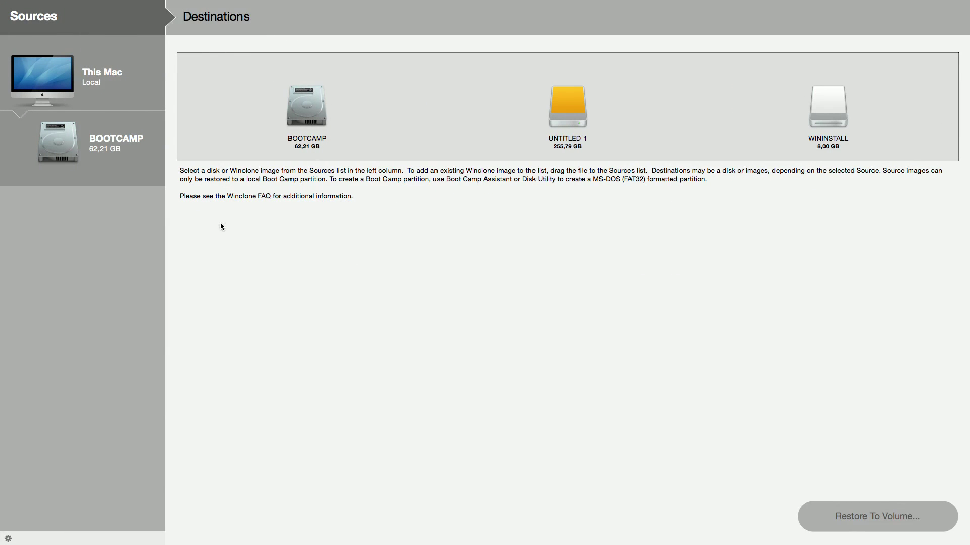
left_click(61, 150)
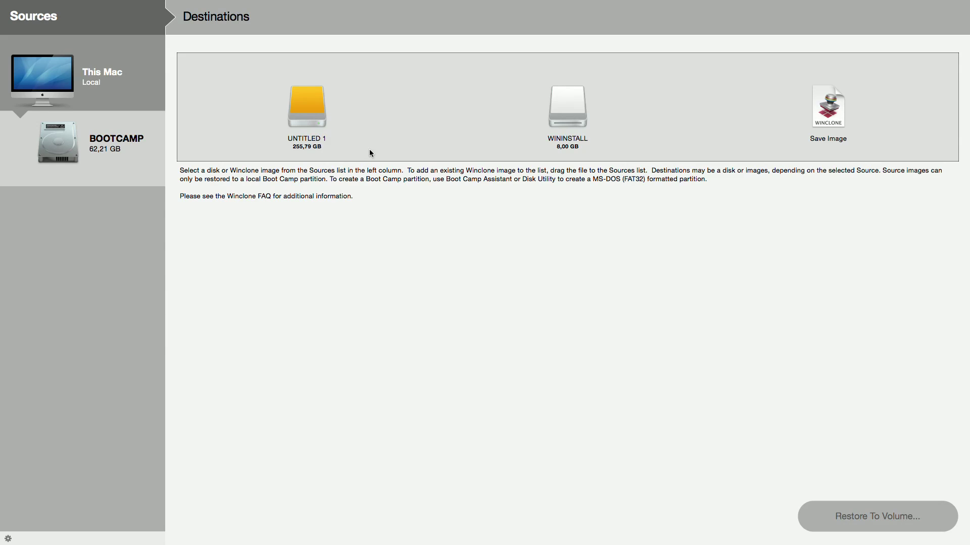
left_click(309, 114)
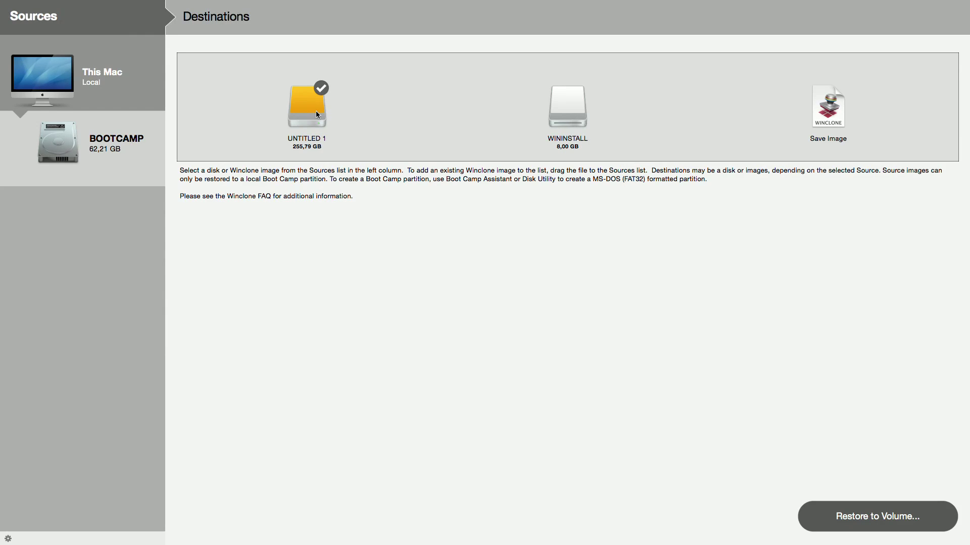
left_click(316, 112)
left_click(43, 141)
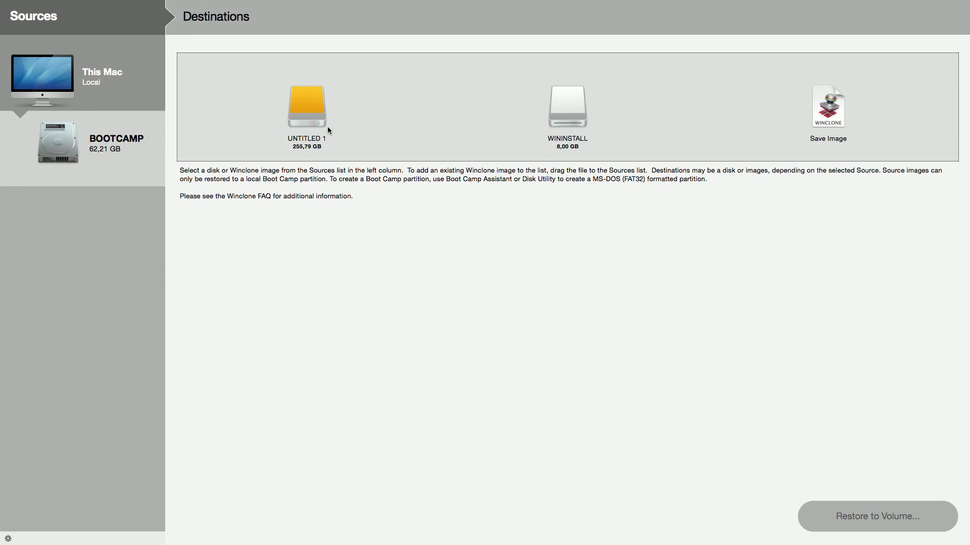
left_click(310, 115)
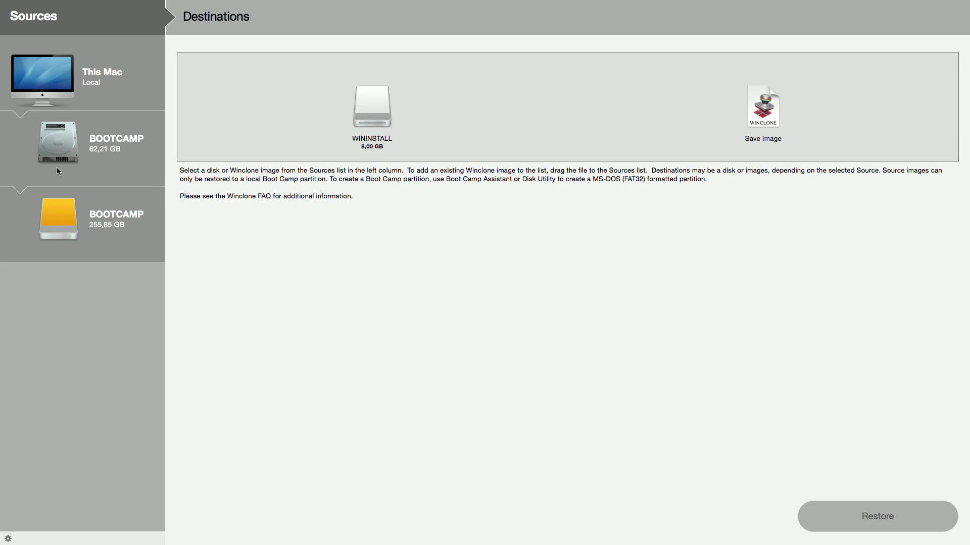
Examine the internal and external BOOTCAMP volumes in the Winclone sources
left_click(60, 137)
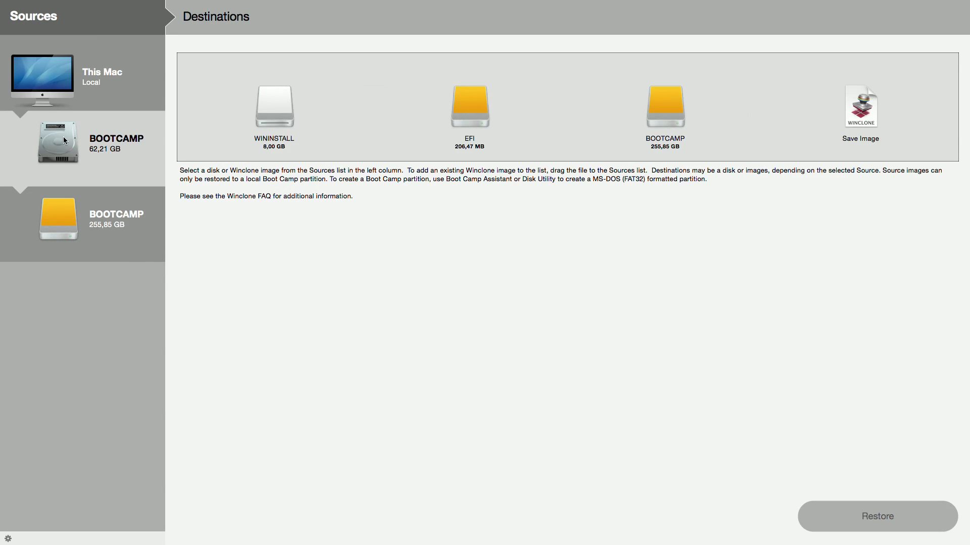
left_click(64, 215)
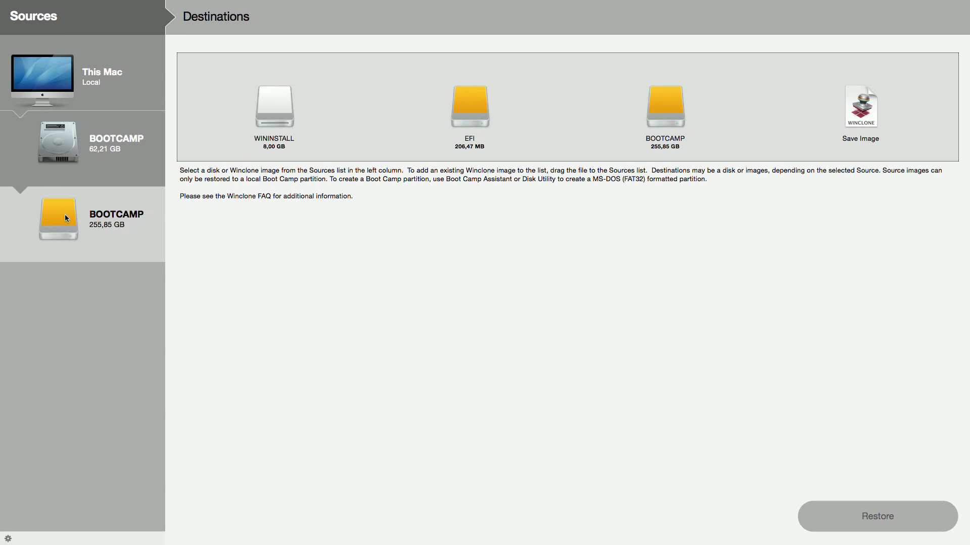
left_click(63, 154)
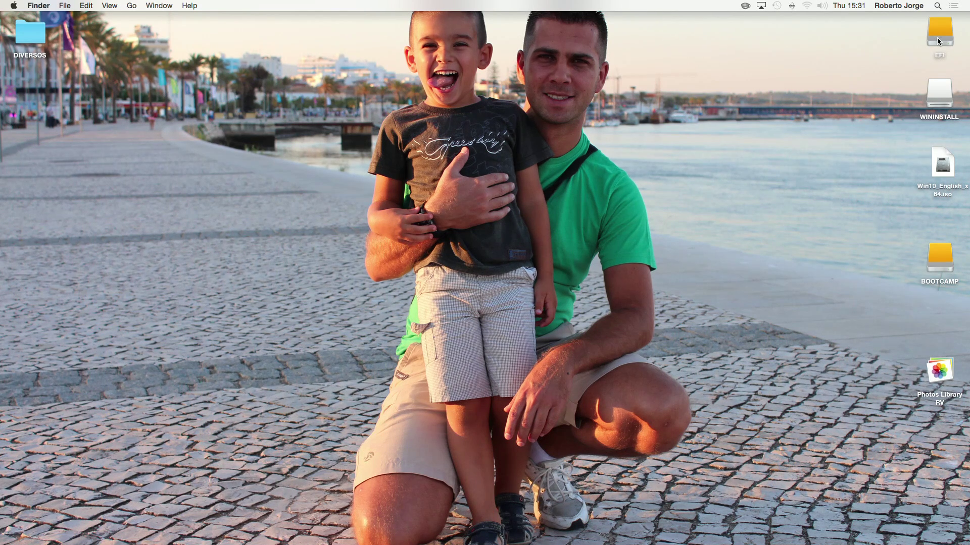
Eject the external BOOTCAMP disk on the desktop together with all of its partitions
right_click(930, 262)
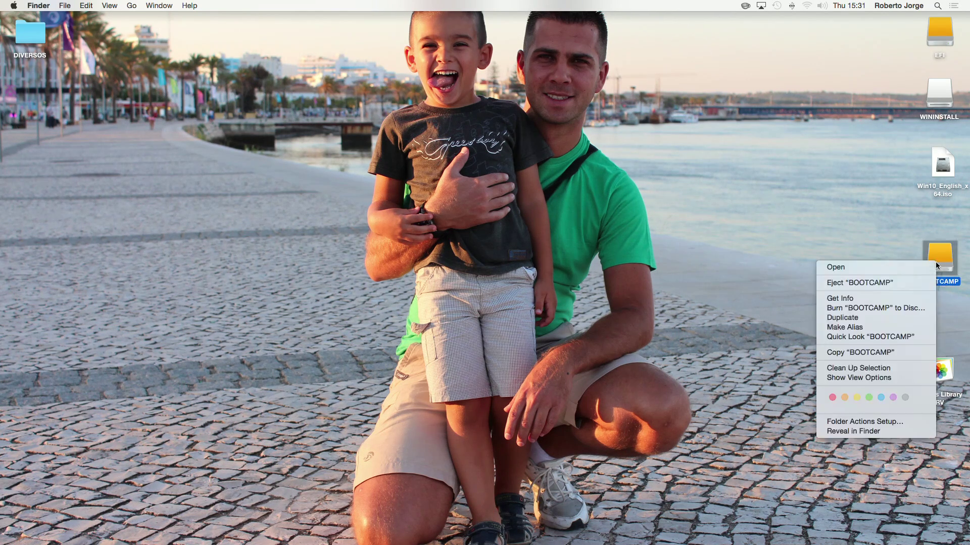
left_click(853, 284)
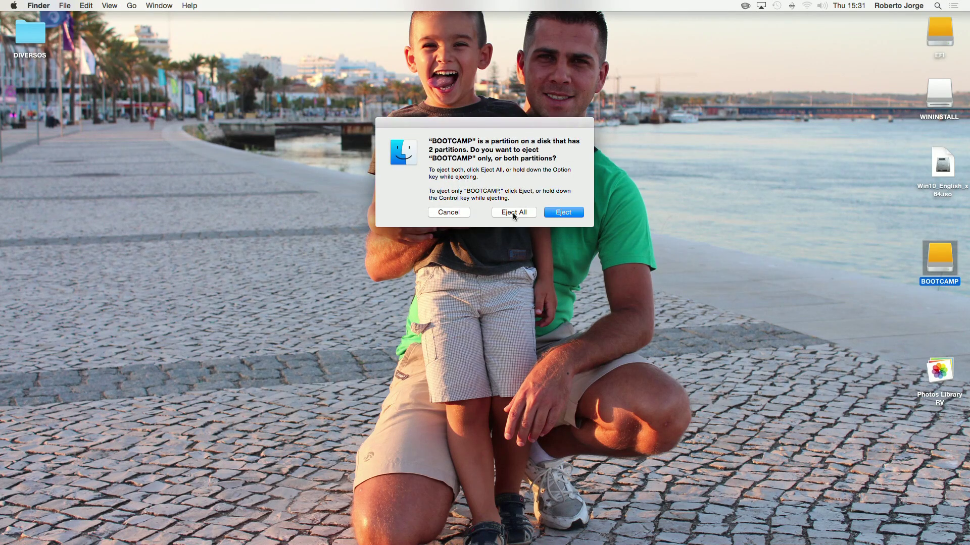
left_click(513, 212)
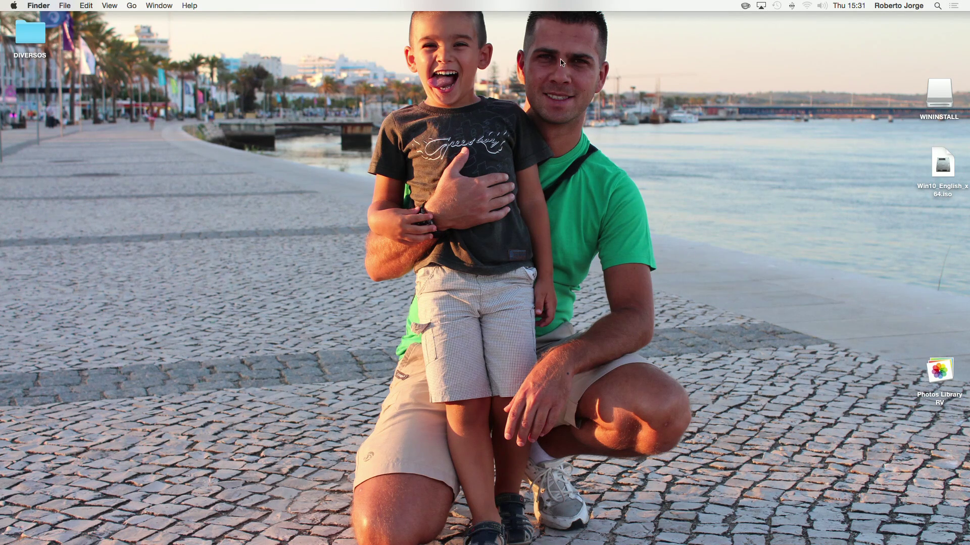
Search for Boot Camp Assistant and open it
left_click(938, 6)
type("bootcam")
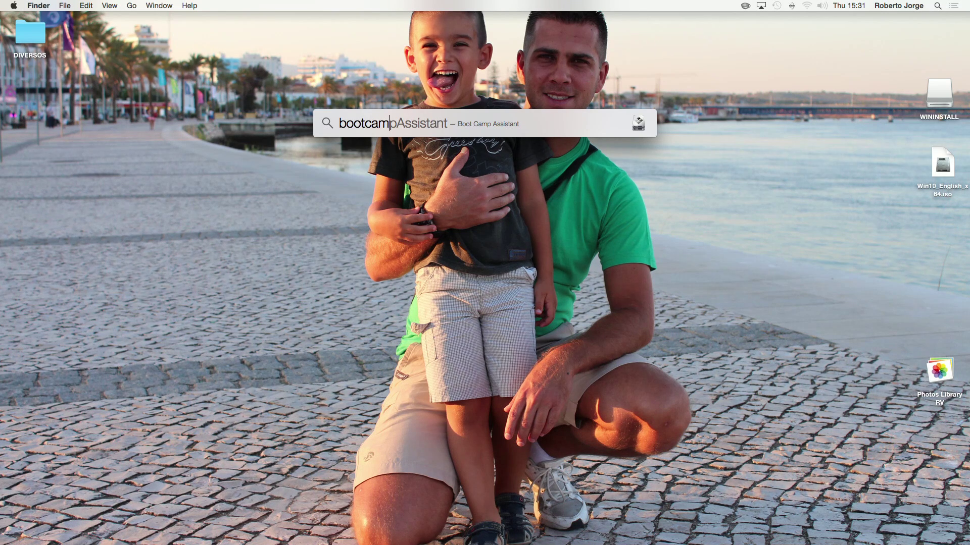
key("Return")
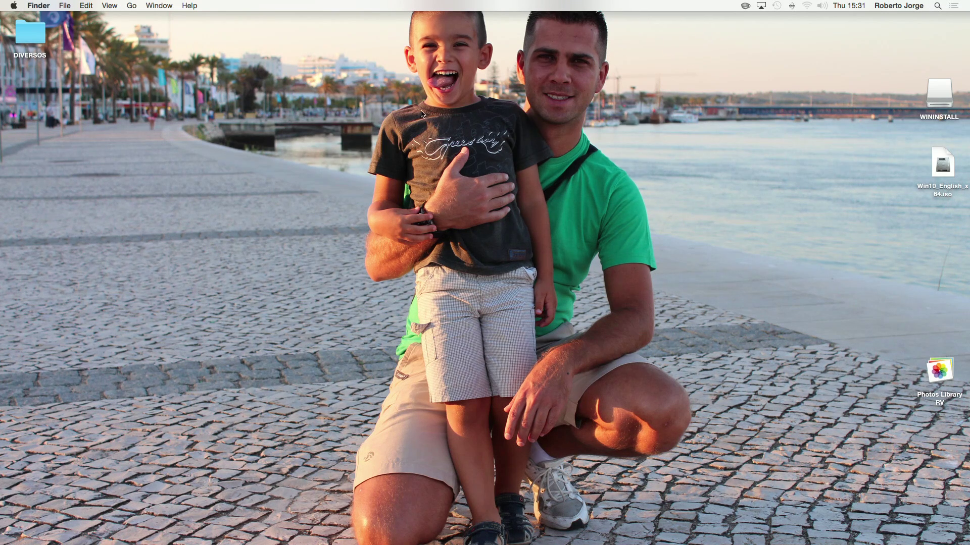
Check which partitions the Mac's internal disk has in the storage overview, then return to Boot Camp Assistant
left_click(15, 7)
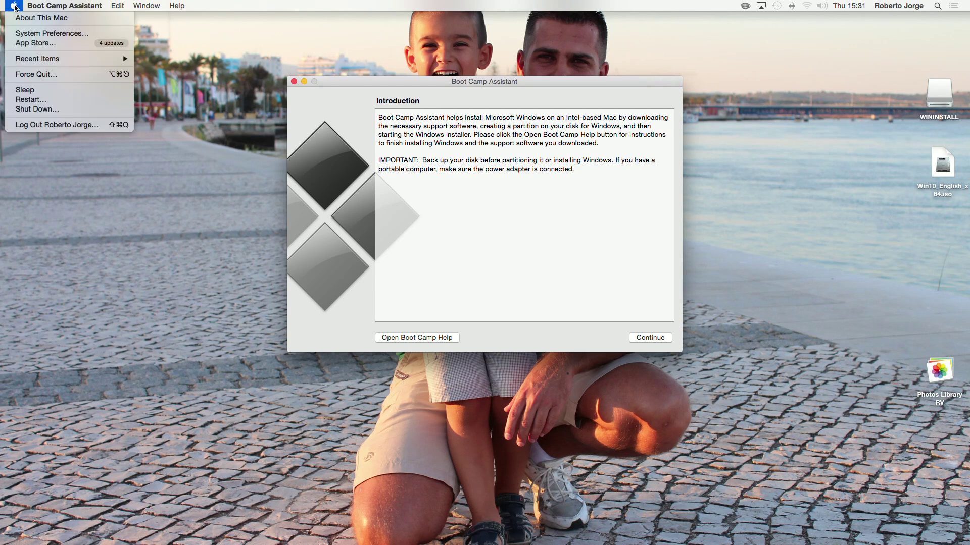
left_click(41, 18)
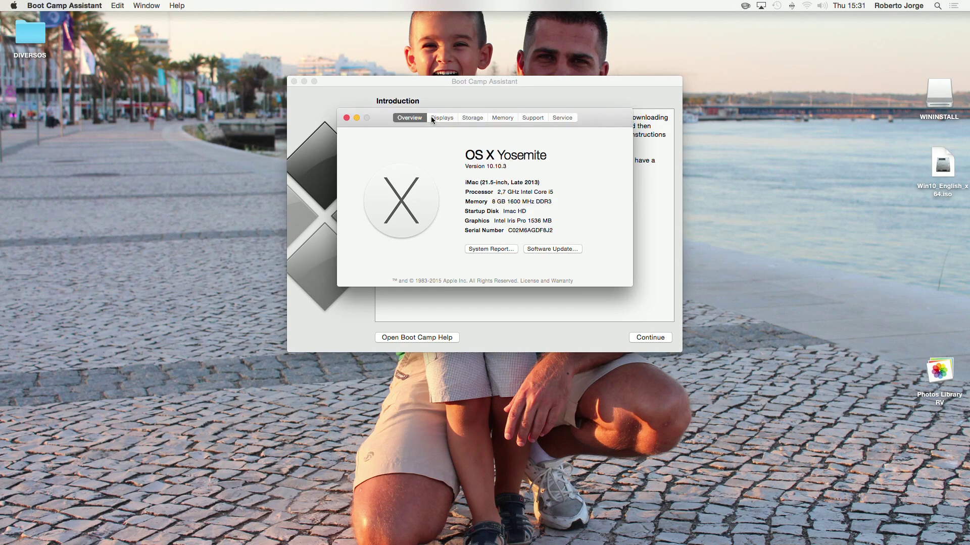
left_click(471, 118)
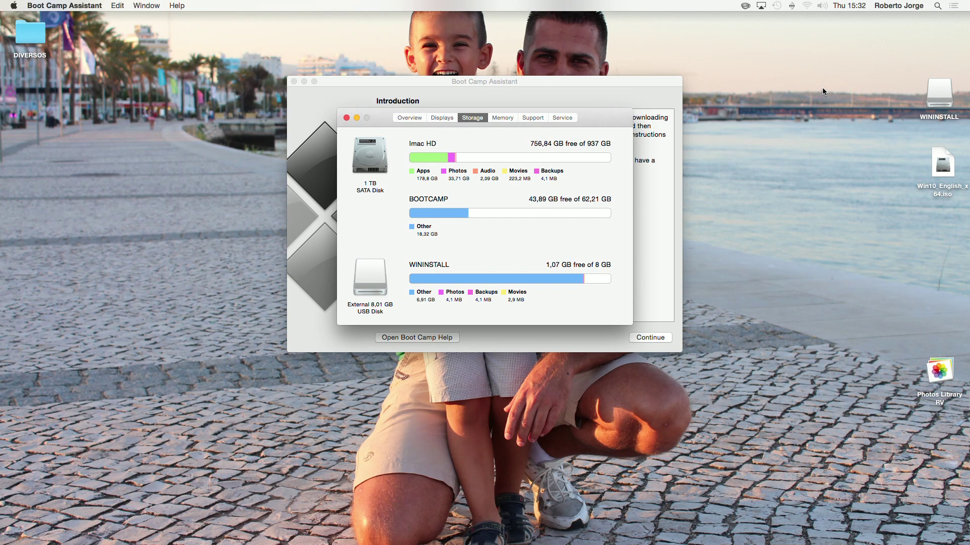
left_click(347, 118)
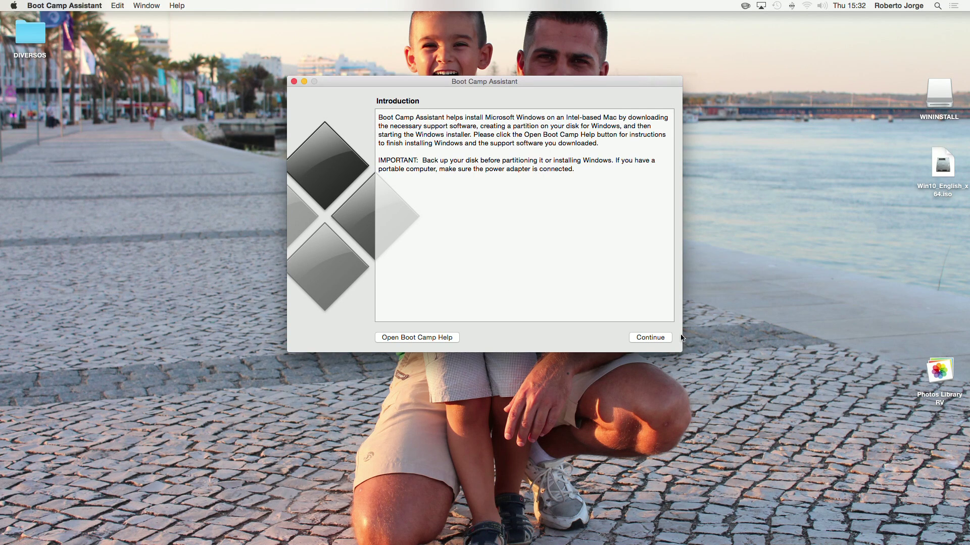
Remove the Windows partition with Boot Camp Assistant and restore the internal disk to a single OS X volume
left_click(656, 338)
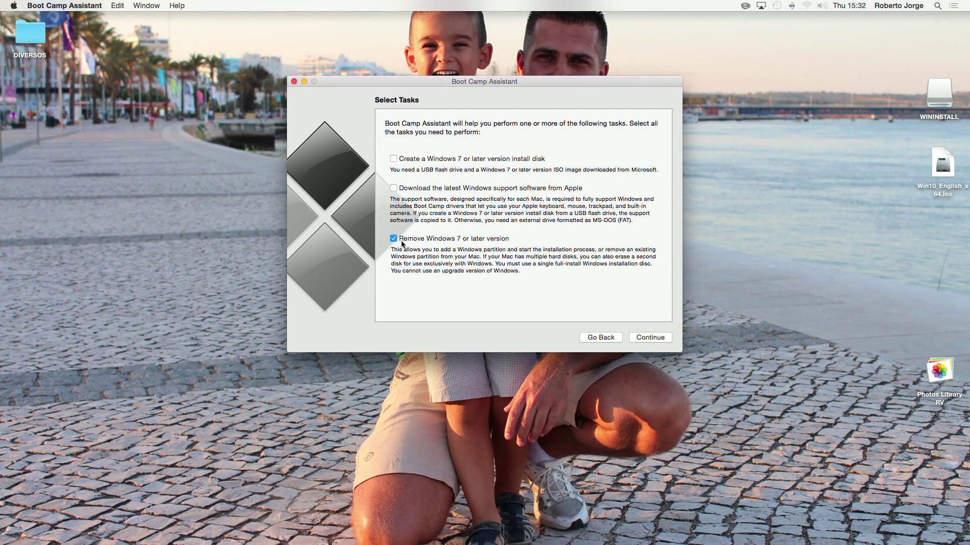
left_click(639, 337)
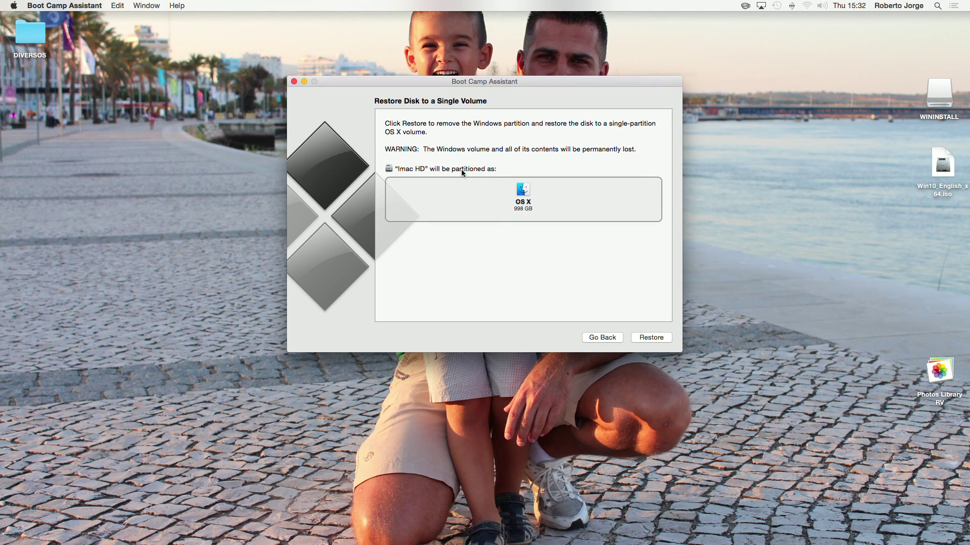
left_click(651, 337)
key("Return")
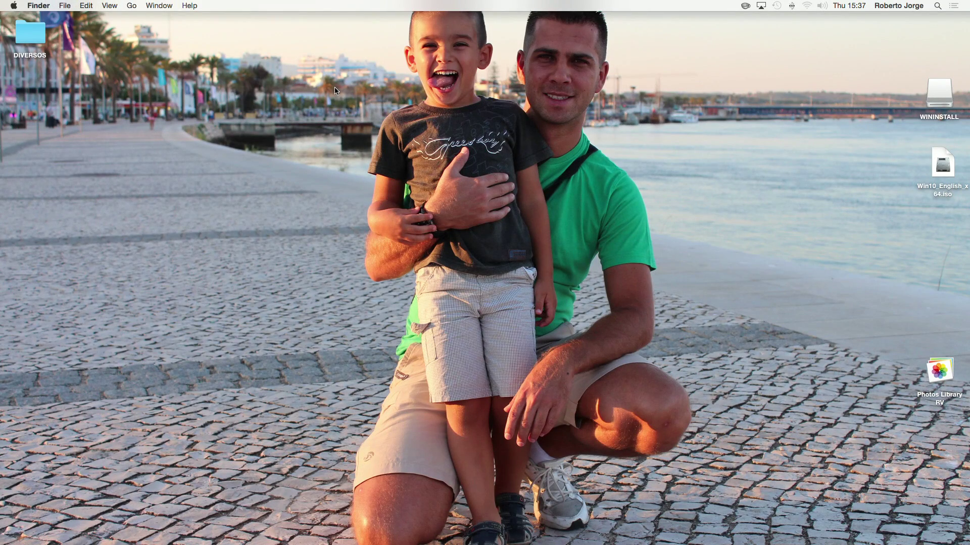
Check the internal disk in the storage overview after the Windows partition's removal, then close the overview
left_click(16, 6)
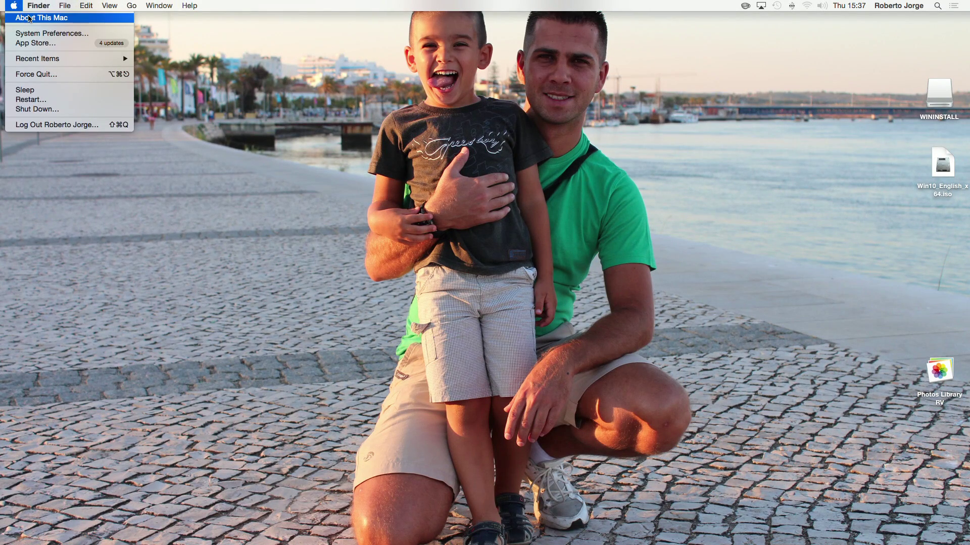
left_click(29, 19)
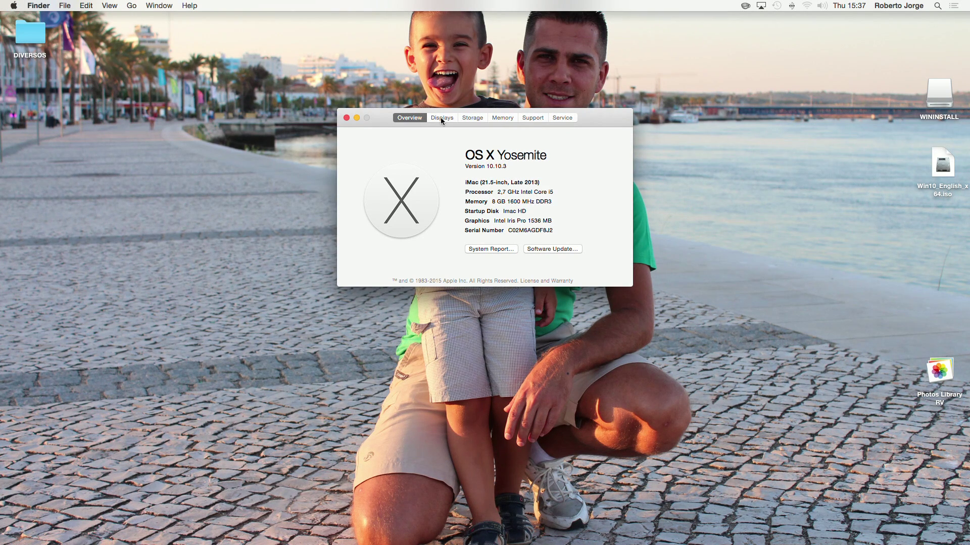
left_click(467, 118)
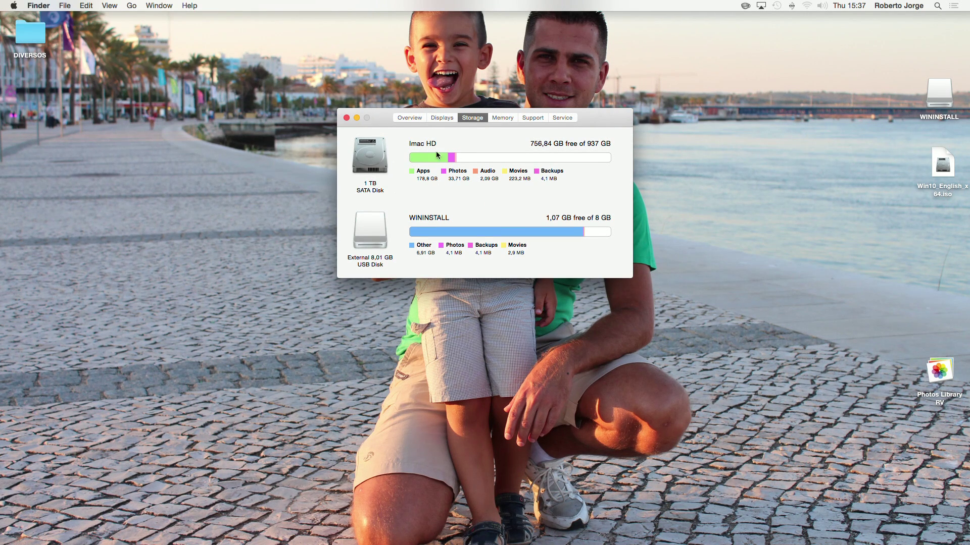
left_click(347, 118)
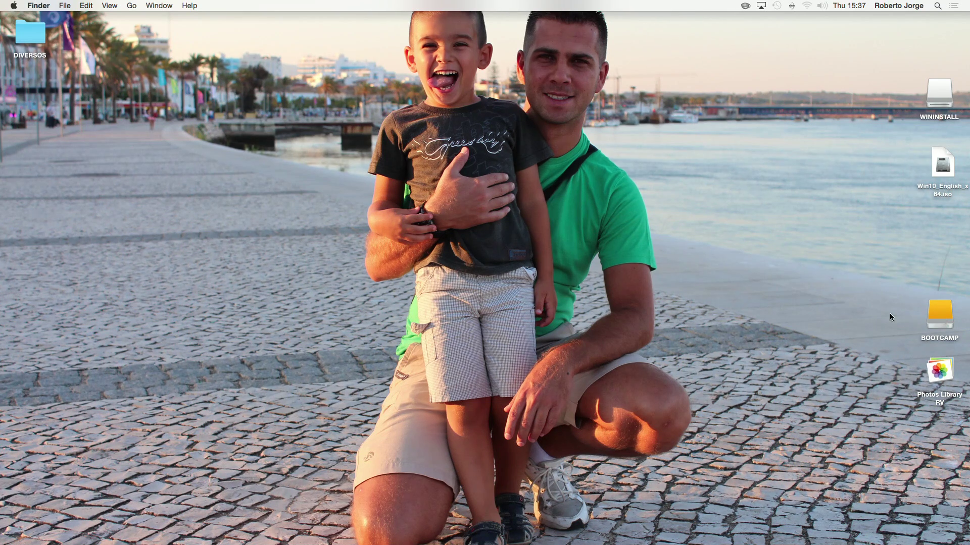
Check the reconnected external BOOTCAMP drive in the Mac's storage overview, then close it
left_click(14, 6)
left_click(40, 15)
left_click(480, 119)
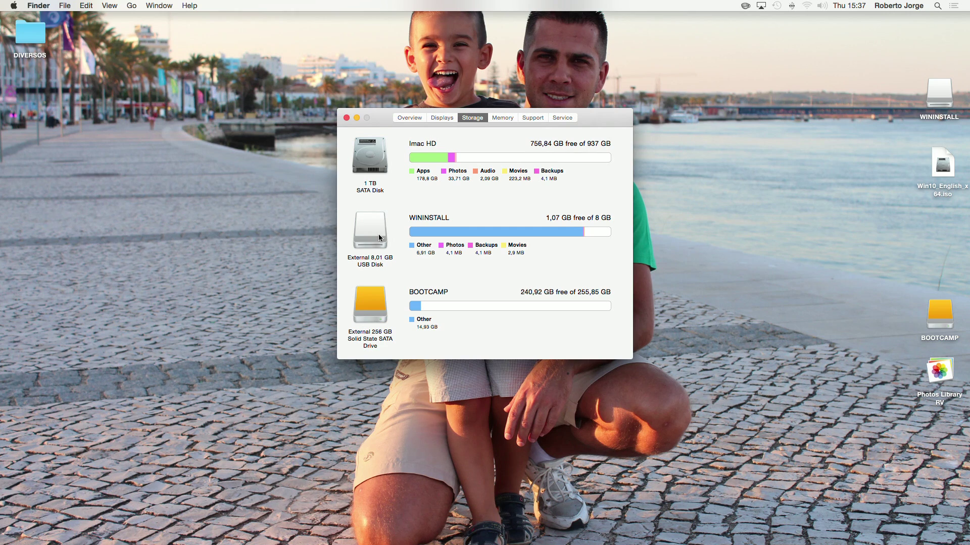
left_click(346, 118)
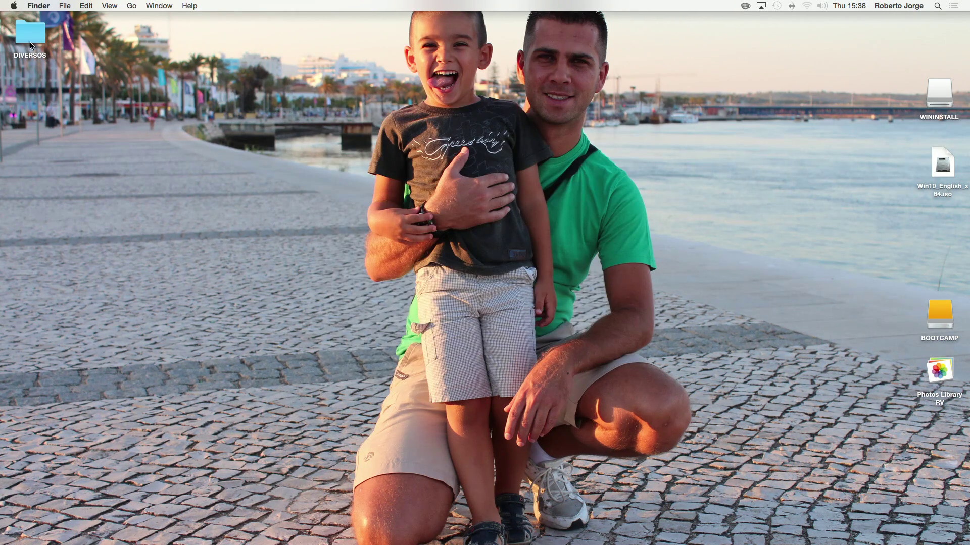
Select the Windows system on the BOOTCAMP drive as the Mac's startup disk, then close System Preferences
left_click(14, 6)
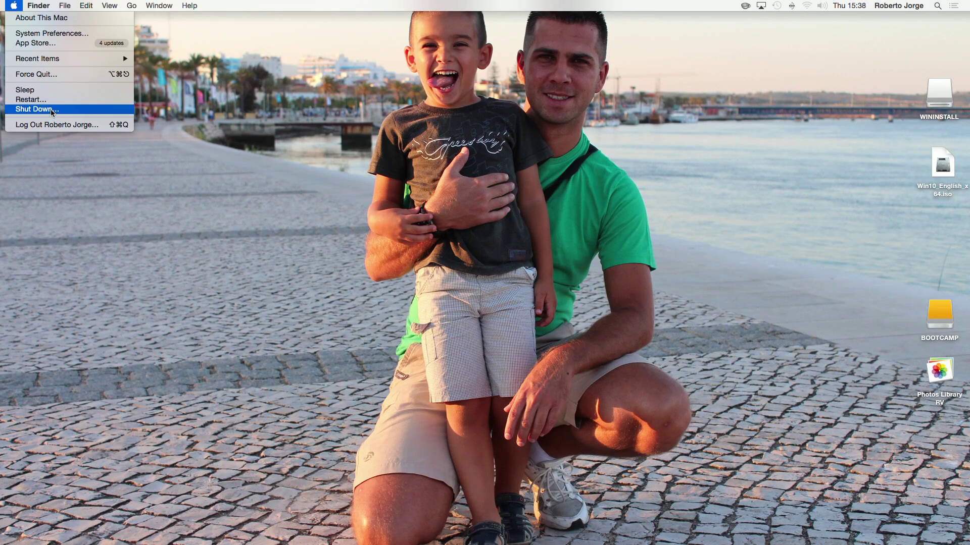
left_click(51, 34)
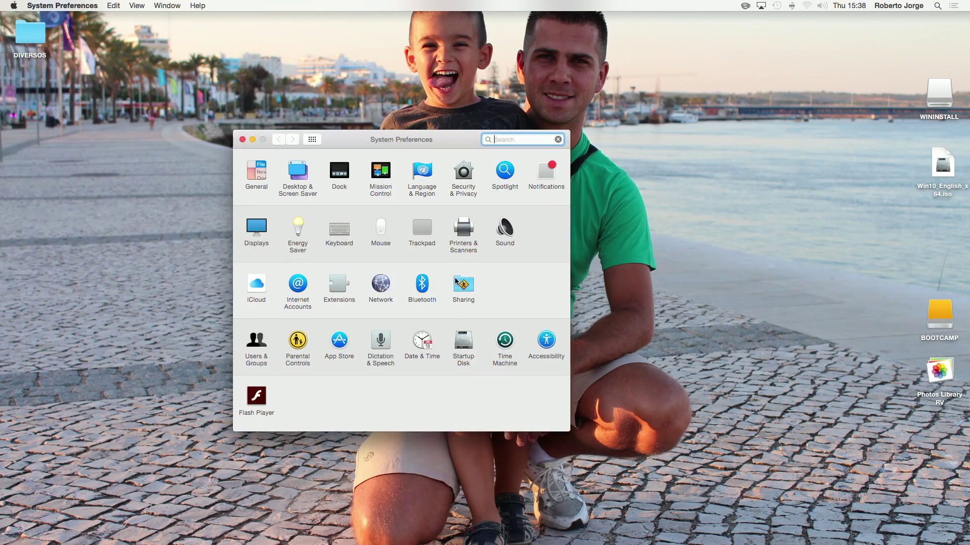
left_click(463, 342)
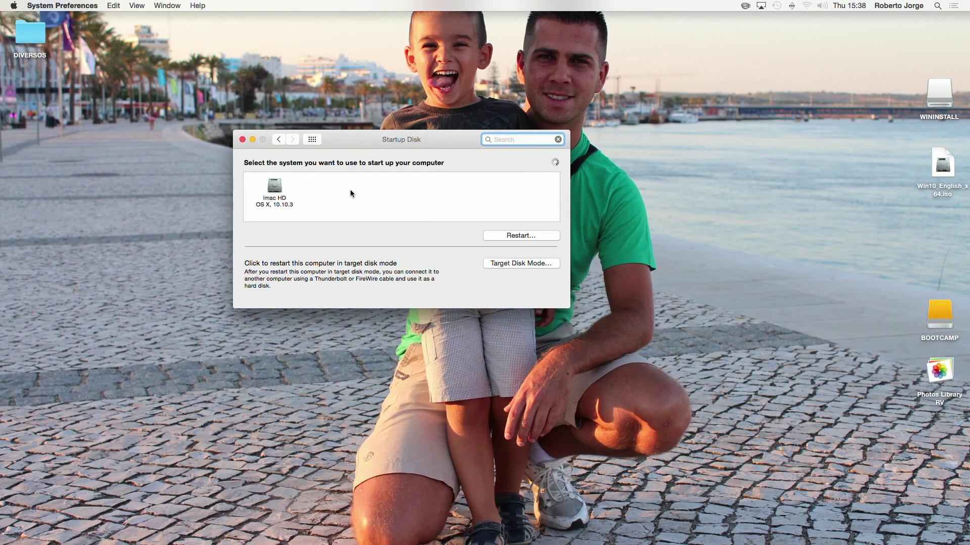
left_click(274, 190)
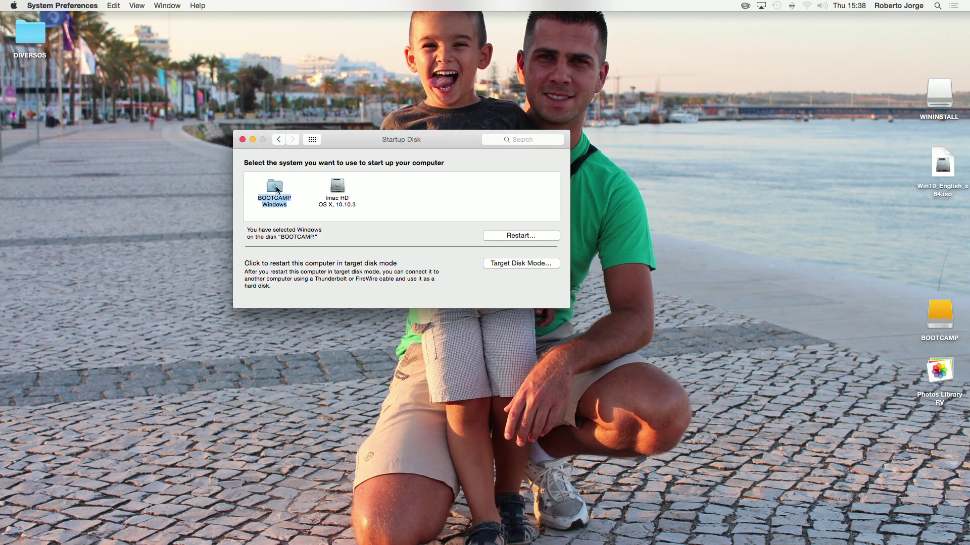
left_click(242, 139)
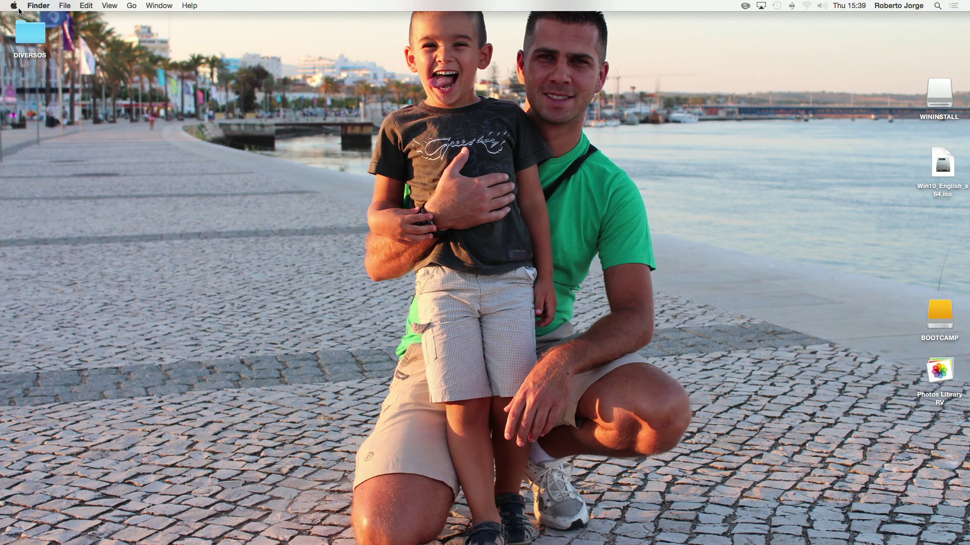
left_click(13, 5)
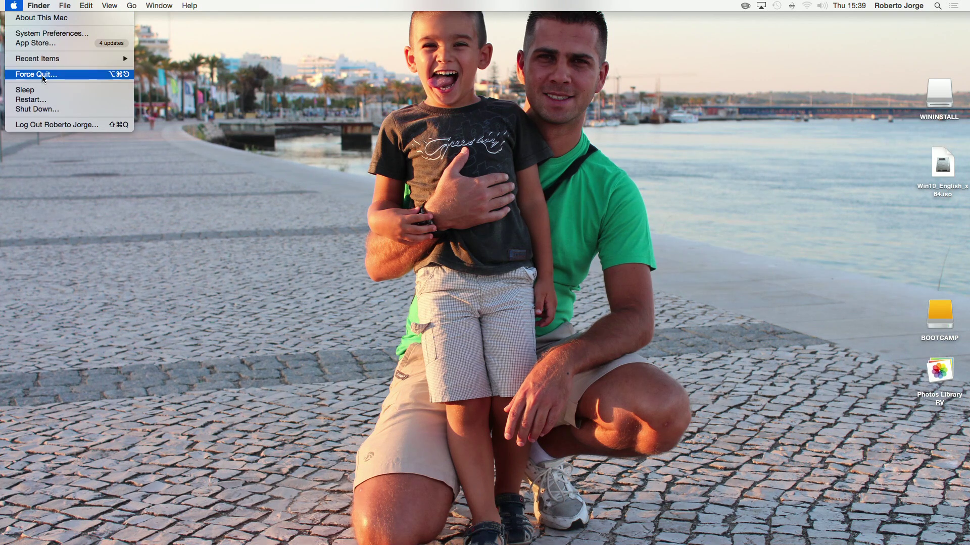
left_click(40, 100)
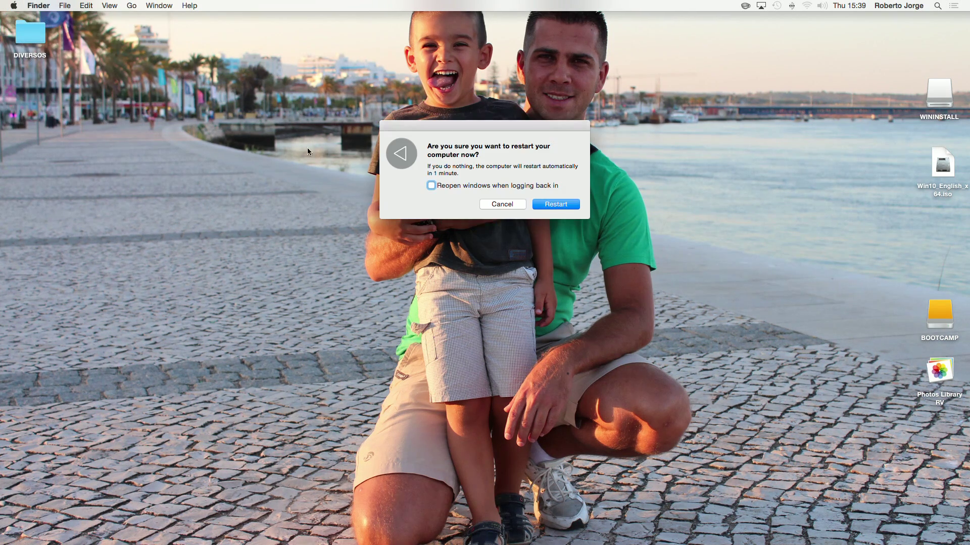
left_click(519, 207)
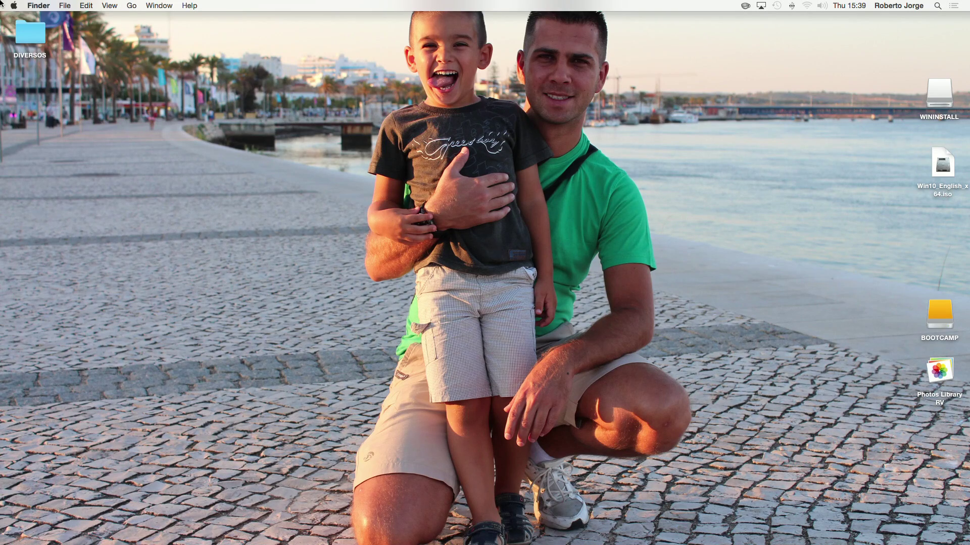
Reopen the Startup Disk preferences and restart the Mac into Windows from the BOOTCAMP drive
left_click(15, 6)
left_click(36, 33)
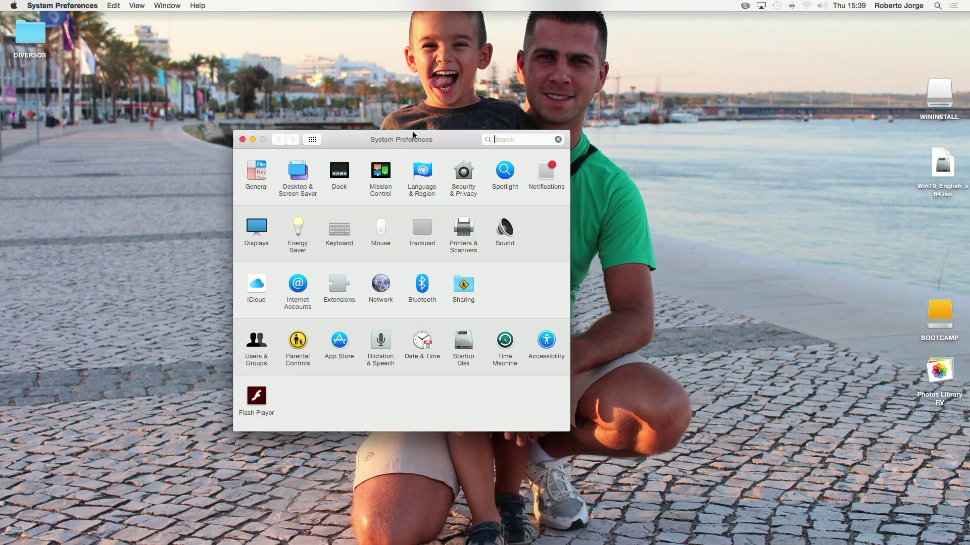
left_click(471, 339)
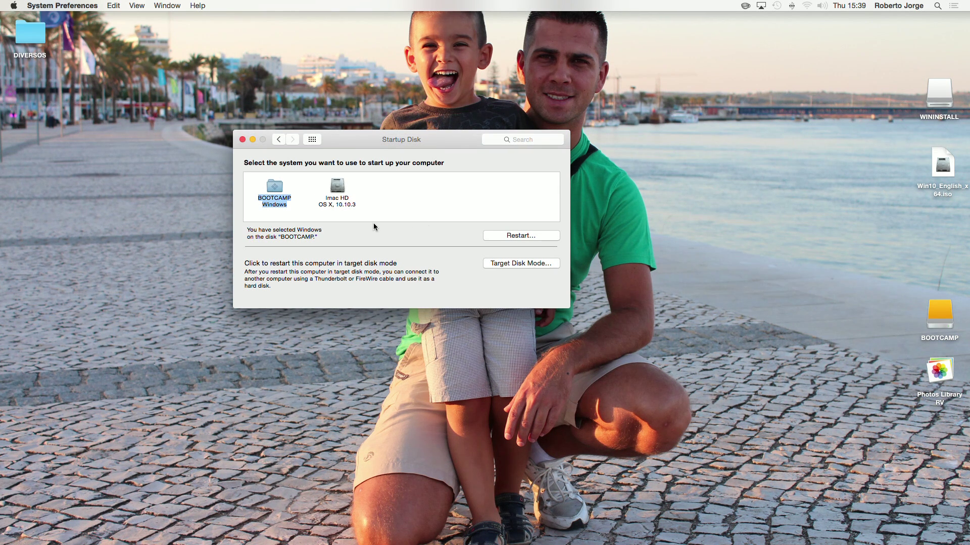
left_click(504, 237)
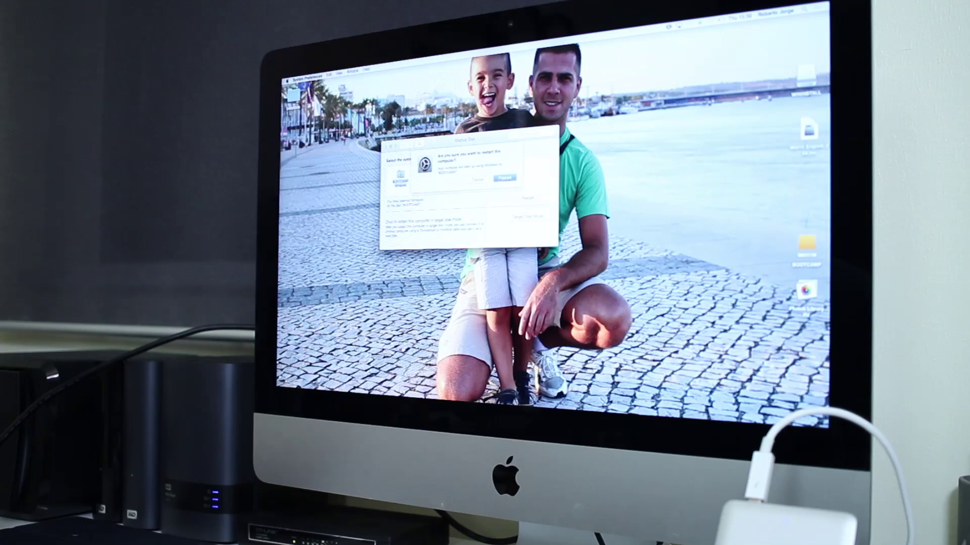
left_click(504, 178)
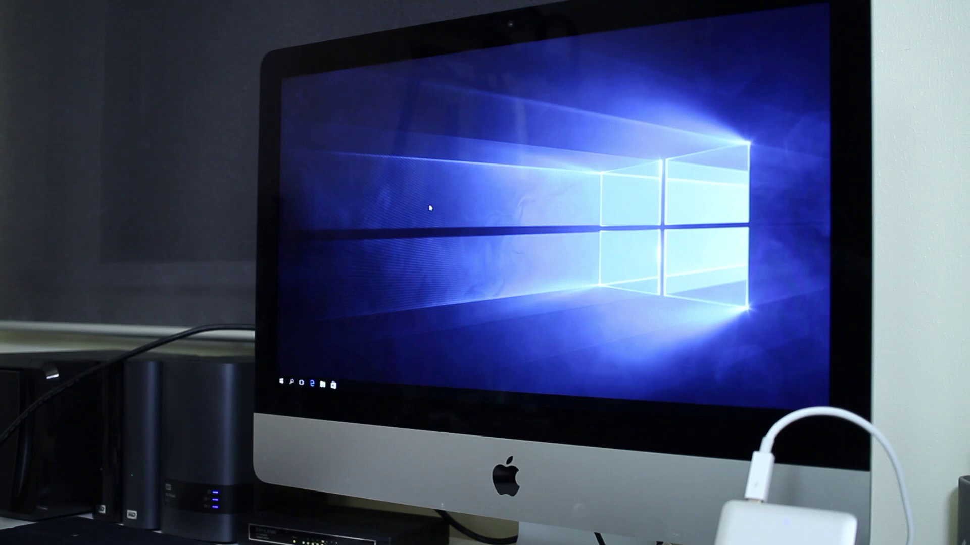
Try out the Start menu and the desktop's context menu in the Windows system started from the external drive
left_click(281, 382)
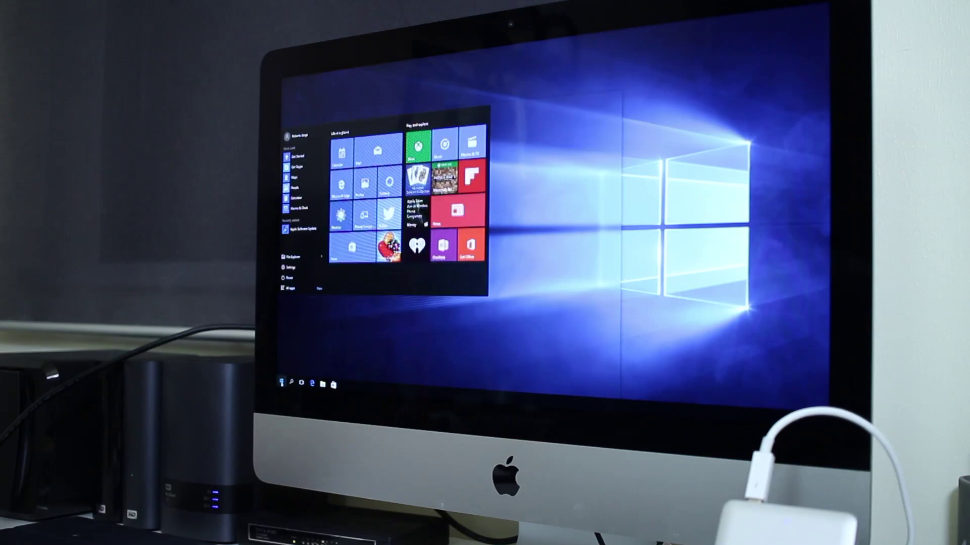
left_click(282, 382)
left_click(281, 383)
left_click(281, 384)
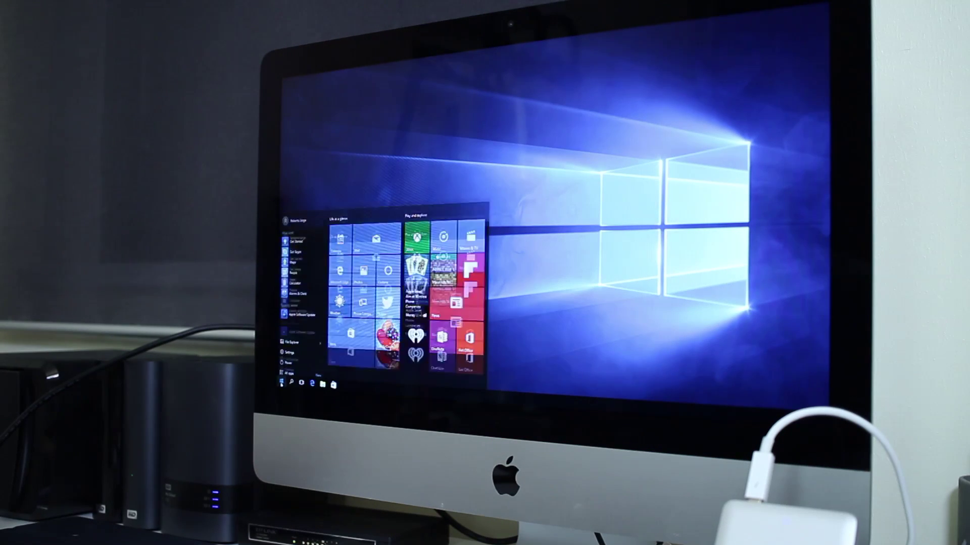
right_click(395, 266)
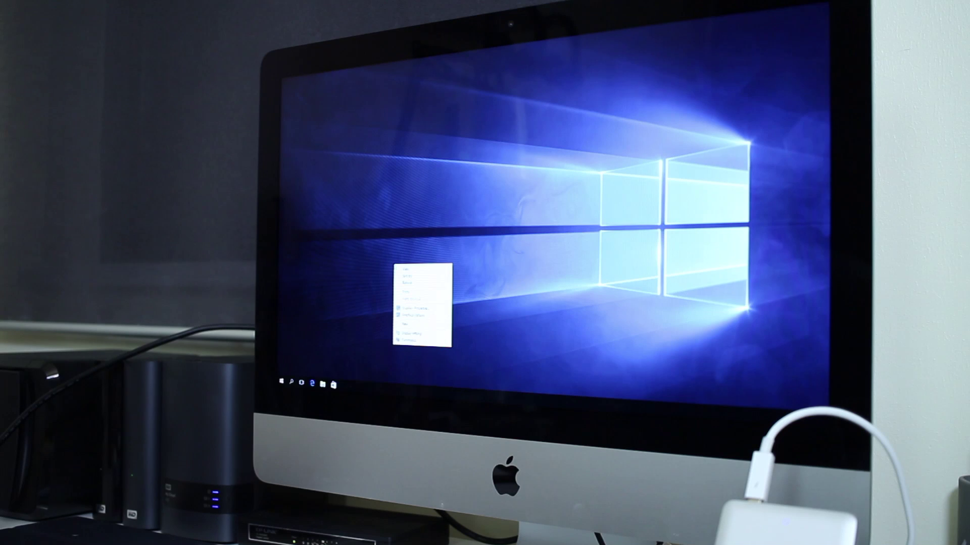
left_click(372, 266)
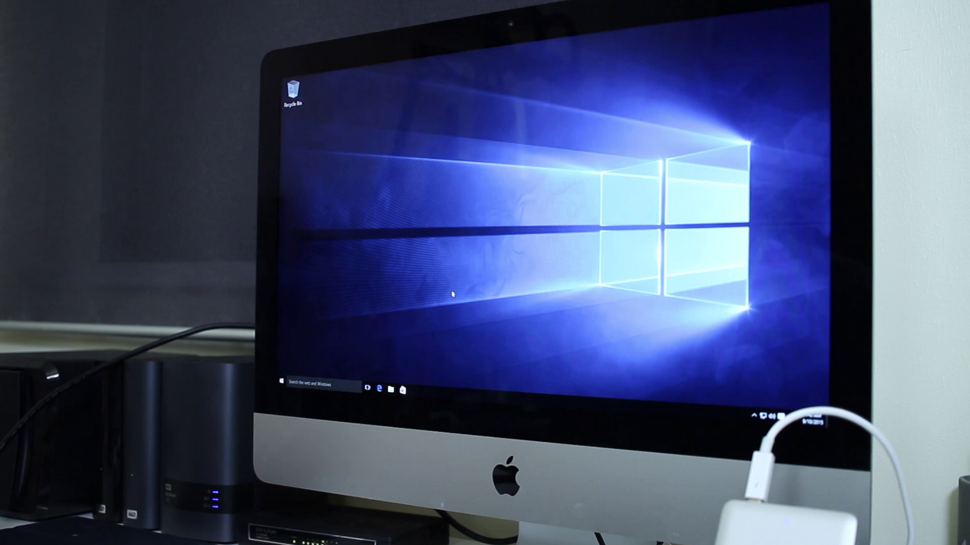
left_click(281, 382)
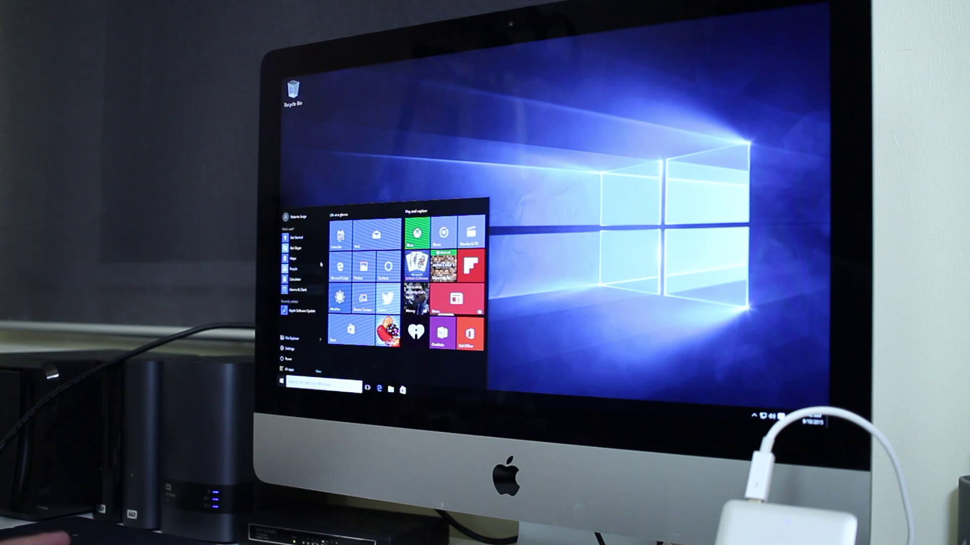
left_click(537, 188)
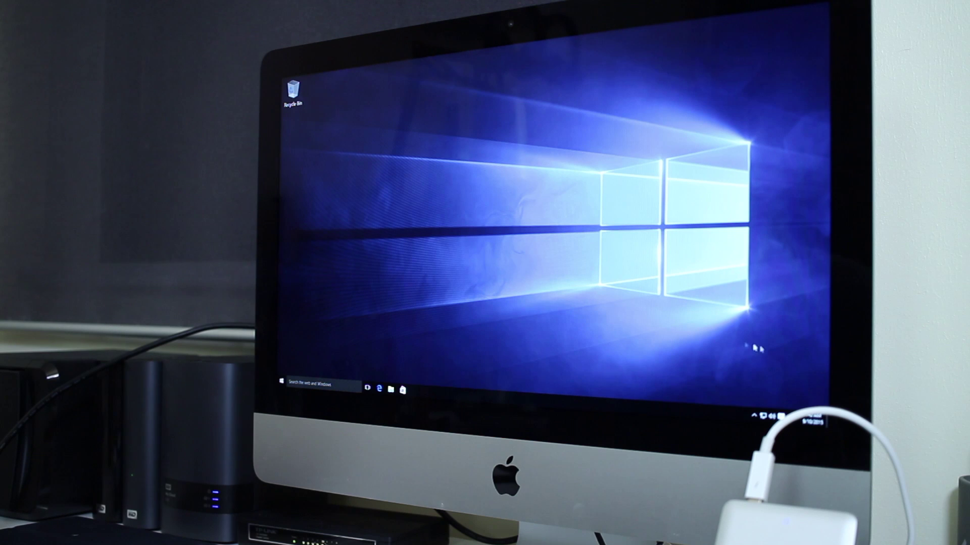
Restart the computer in OS X through the Boot Camp utility among the hidden notification-area items and confirm
left_click(754, 415)
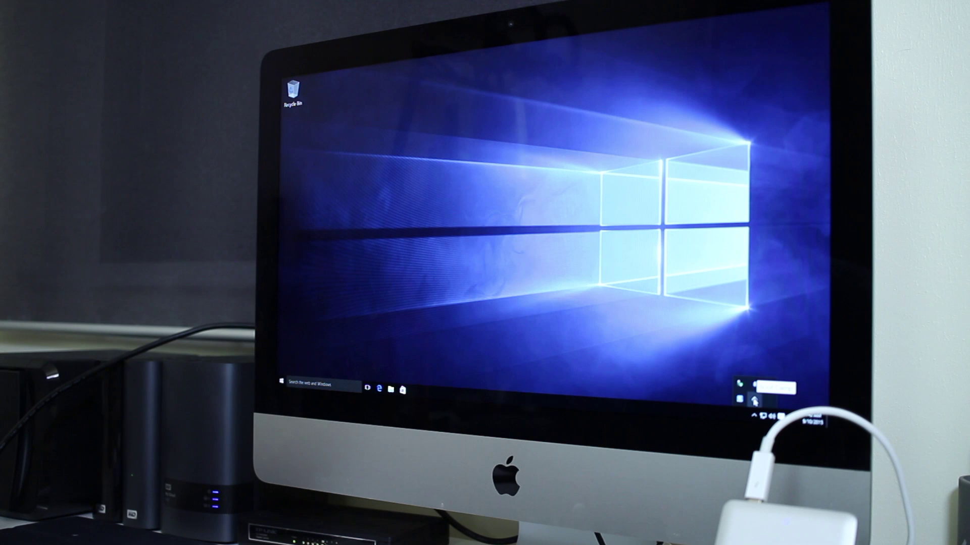
right_click(754, 400)
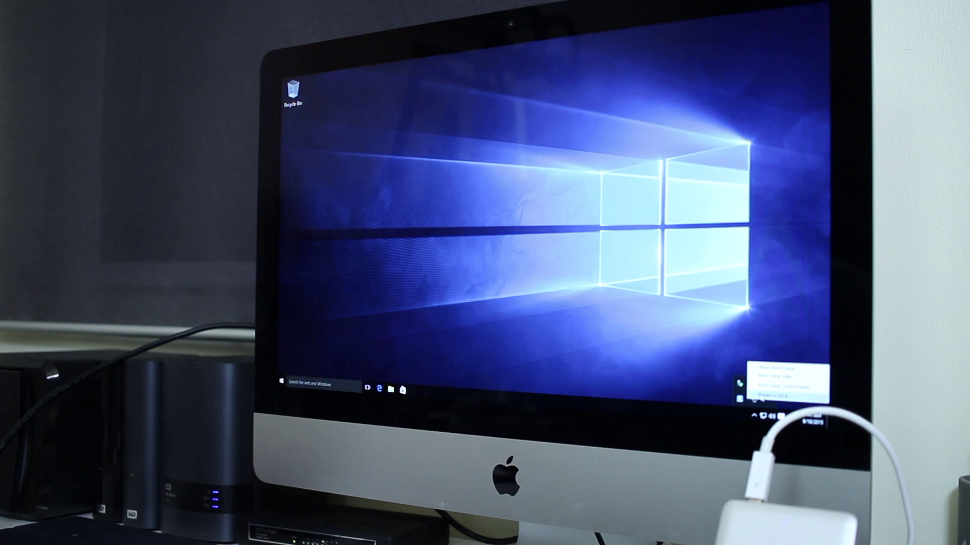
left_click(772, 395)
key("Return")
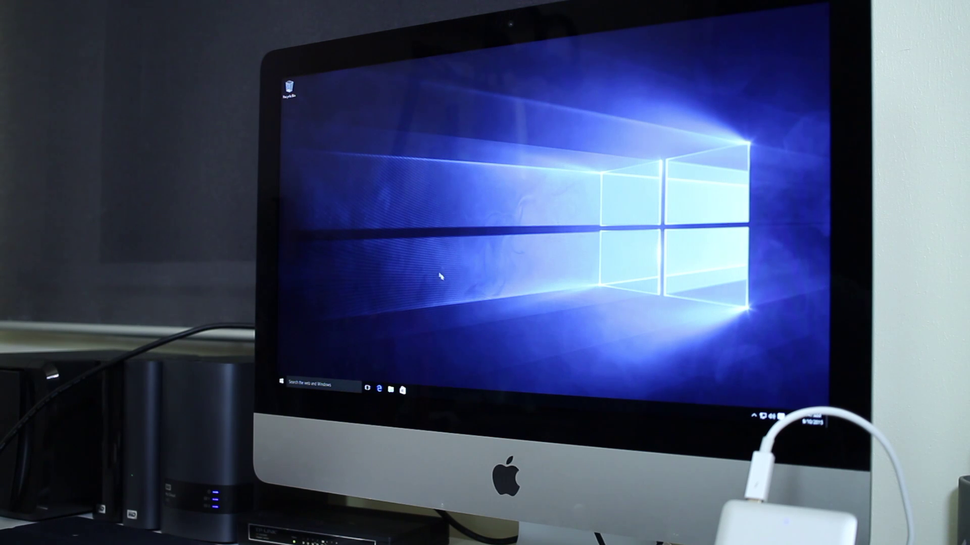
Shut down Windows from its power options
left_click(282, 383)
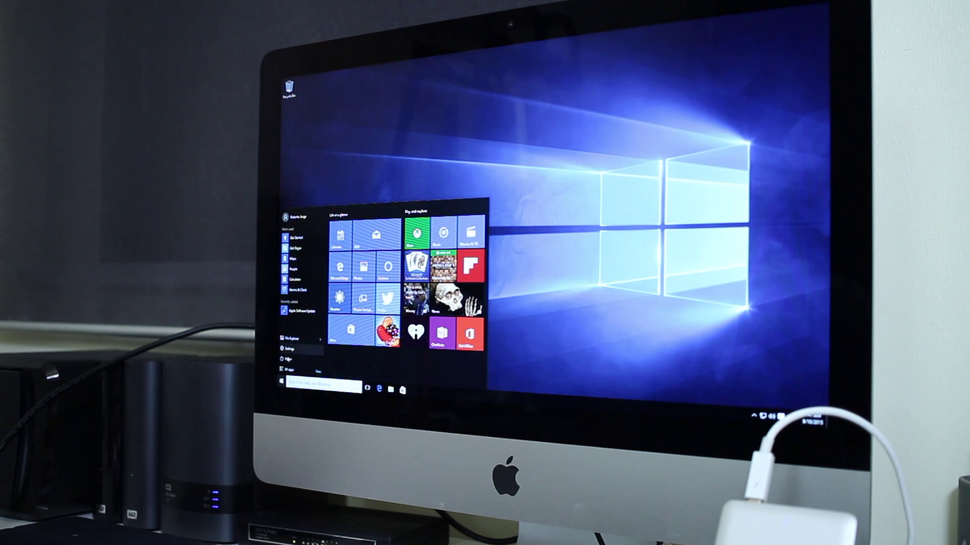
left_click(286, 359)
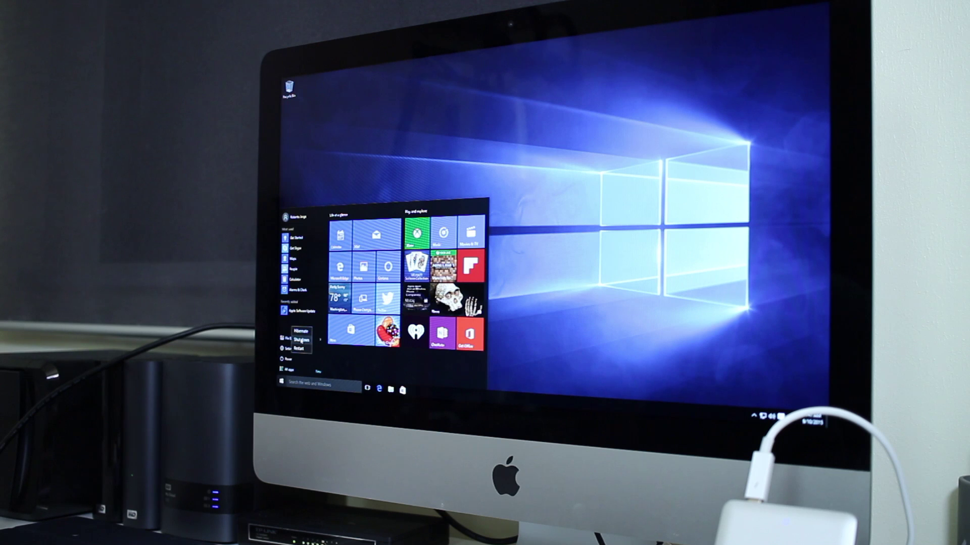
left_click(302, 341)
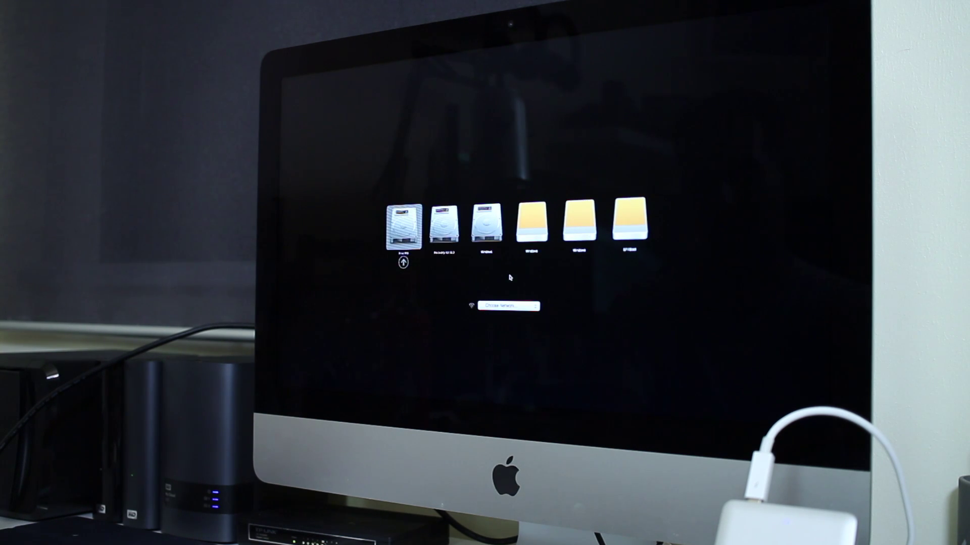
Browse the bootable volumes in the Mac's startup picker, boot OS X from the internal iMac HD, and close System Preferences
key("Right")
key("Right")
key("Right")
key("Right")
key("Left")
key("Left")
key("Left")
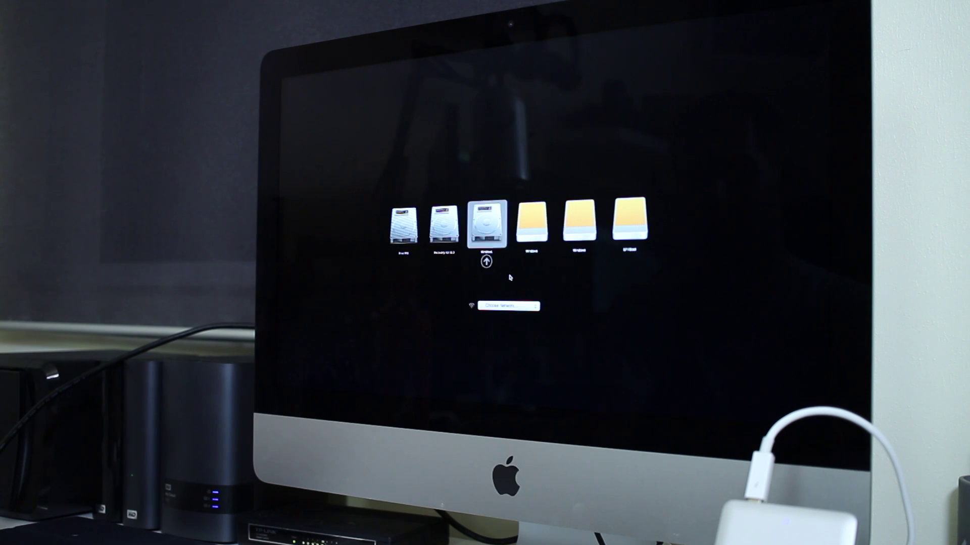
key("Left")
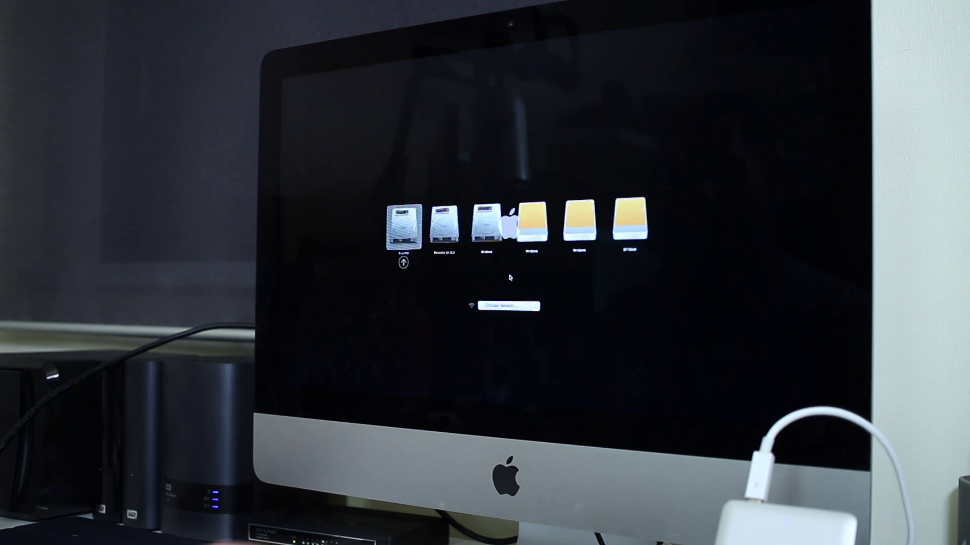
key("Return")
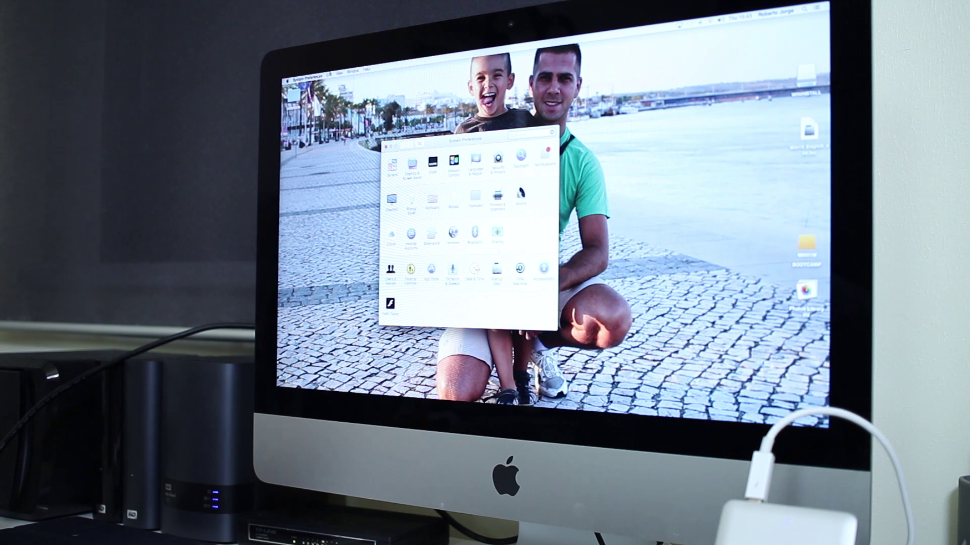
left_click(386, 146)
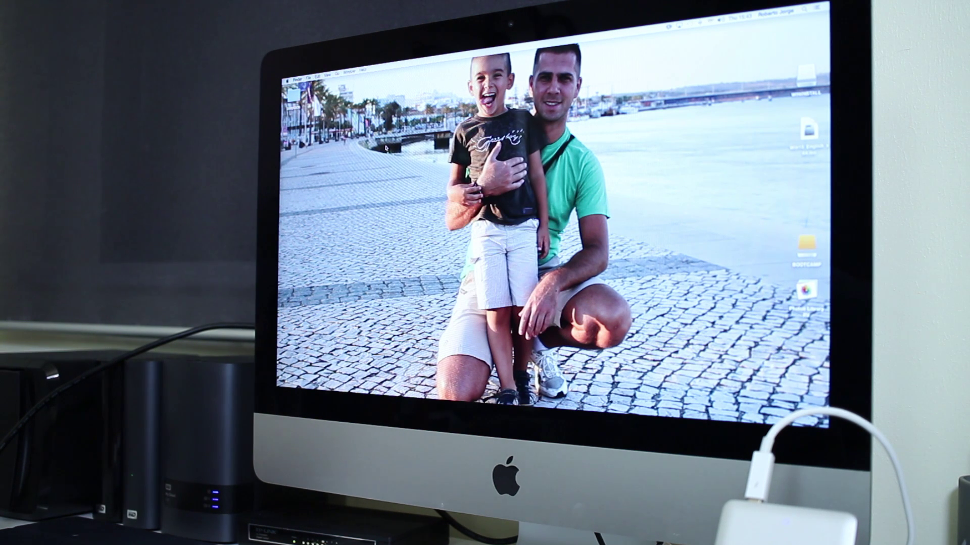